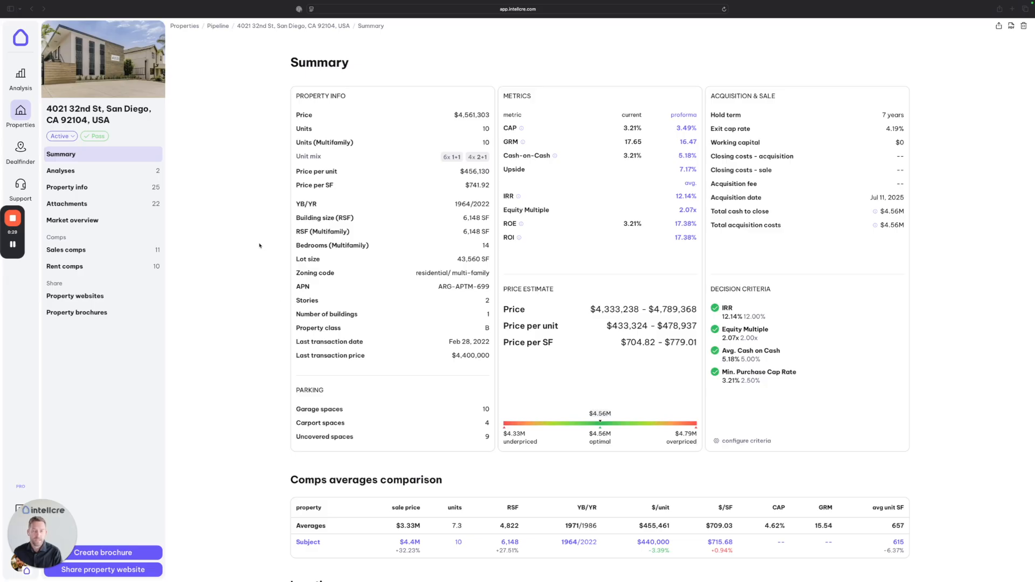
scroll(261, 259, down, 4)
scroll(260, 259, up, 4)
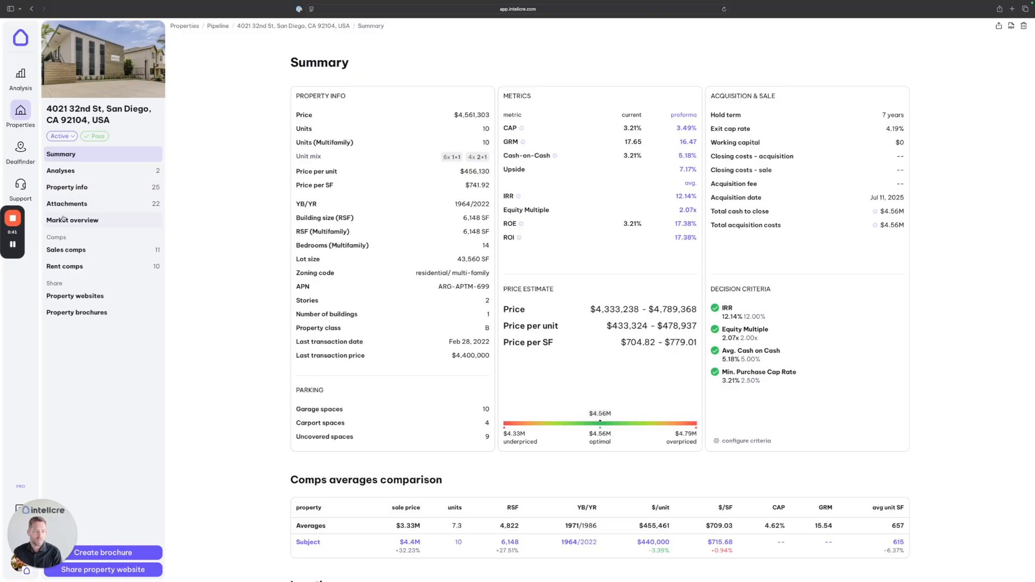
click(76, 316)
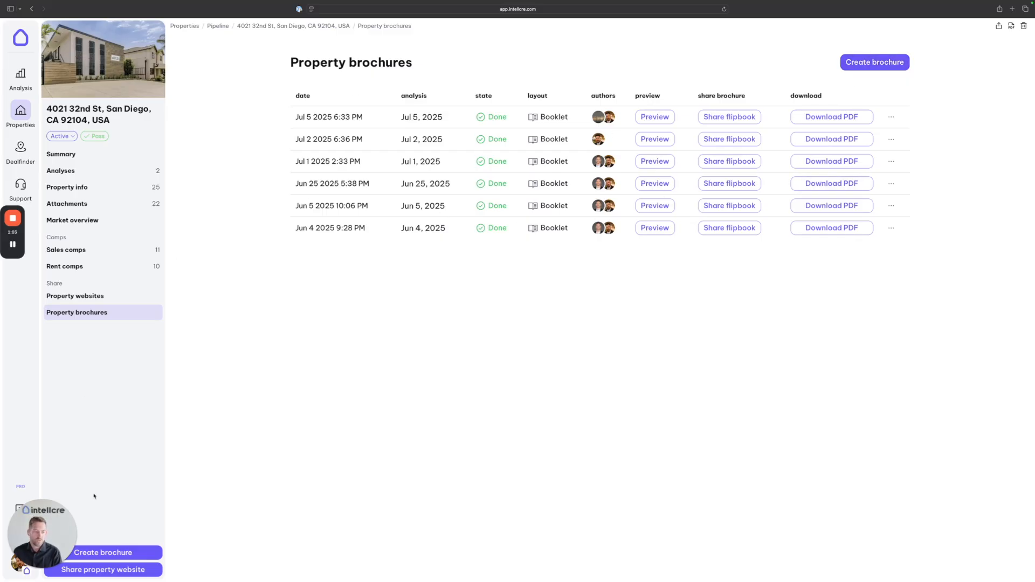
Step: Start a new brochure and expand the Intro, Asset and Property data contents sections
click(108, 553)
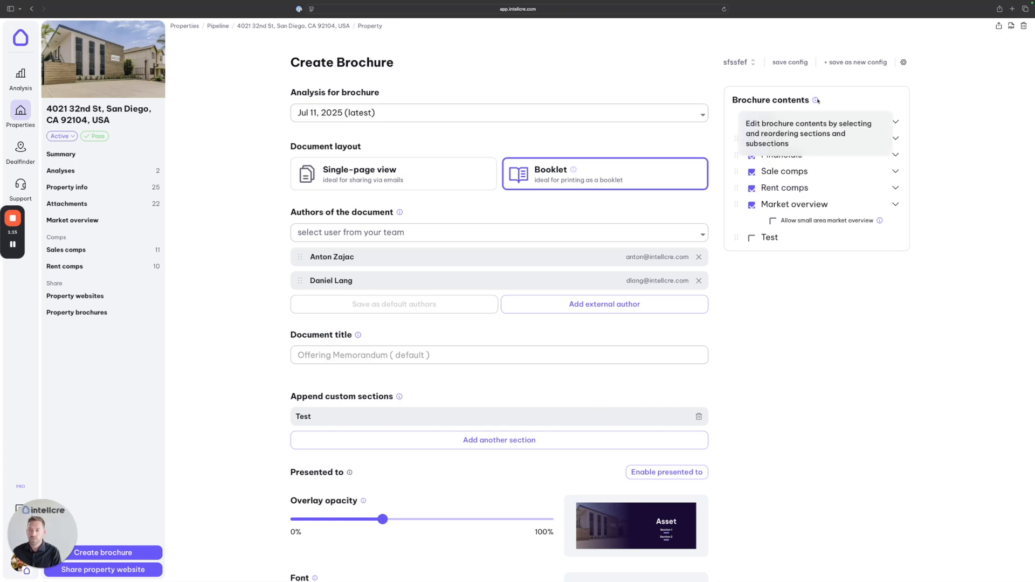
drag(810, 101, 731, 100)
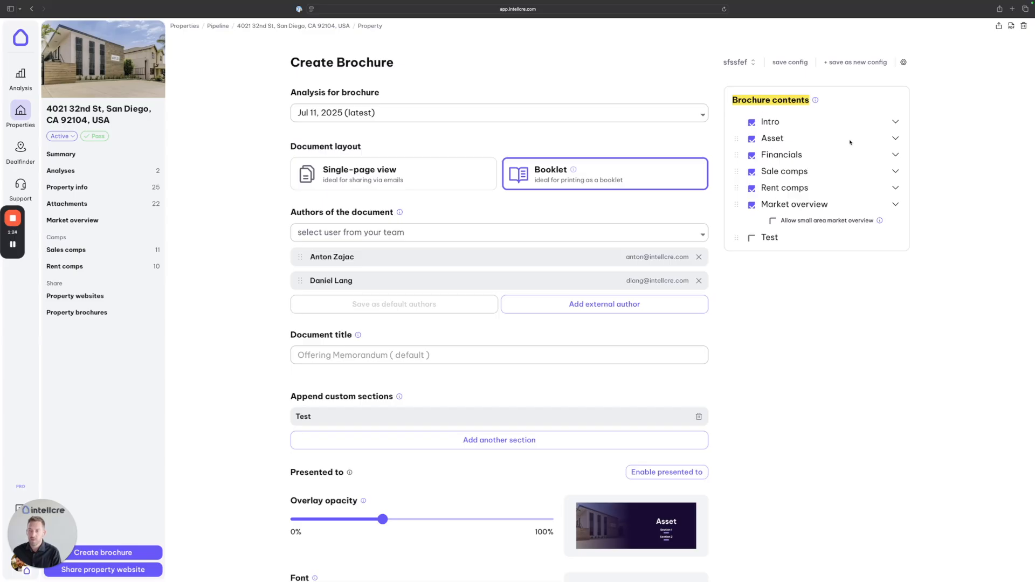
click(896, 122)
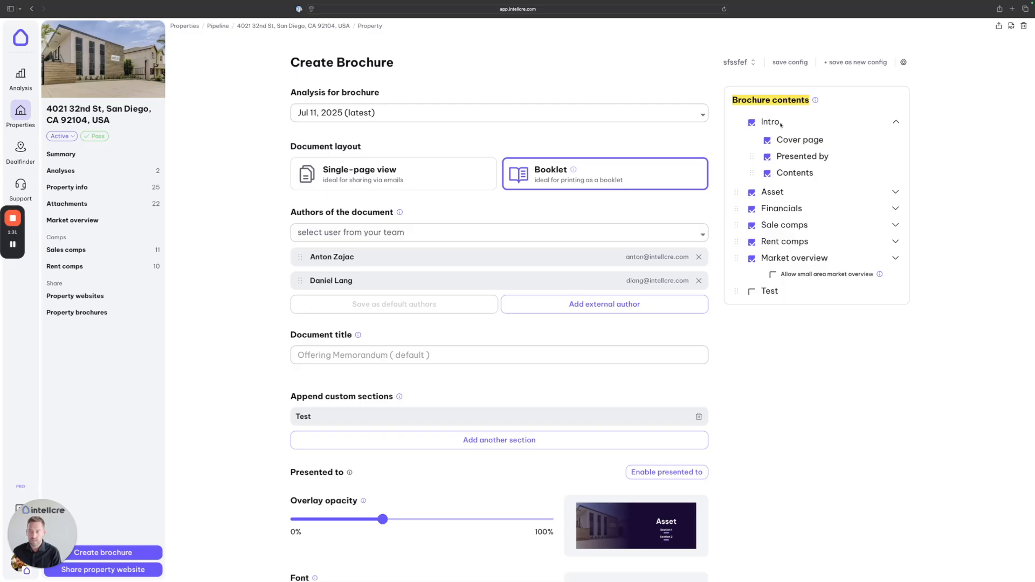
click(896, 192)
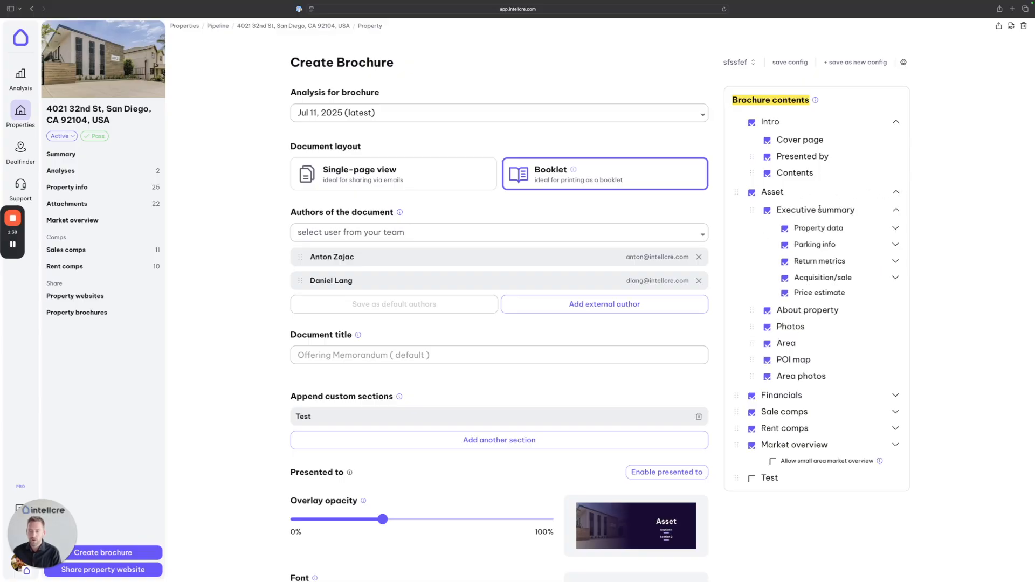
click(896, 228)
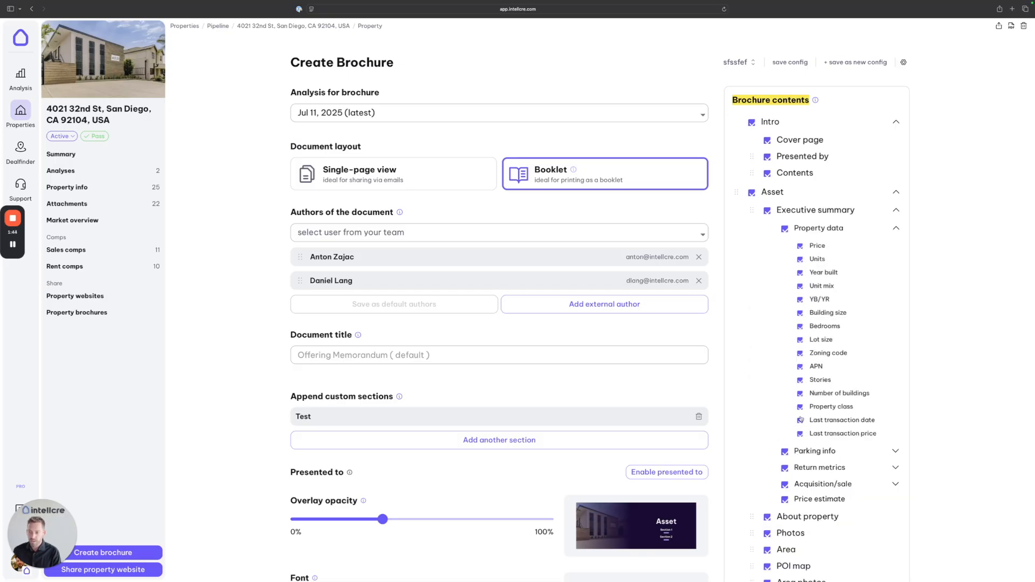
Step: Exclude Lot size from Property data while keeping APN, and check the available analyses
click(802, 367)
click(800, 341)
click(800, 369)
scroll(893, 343, down, 5)
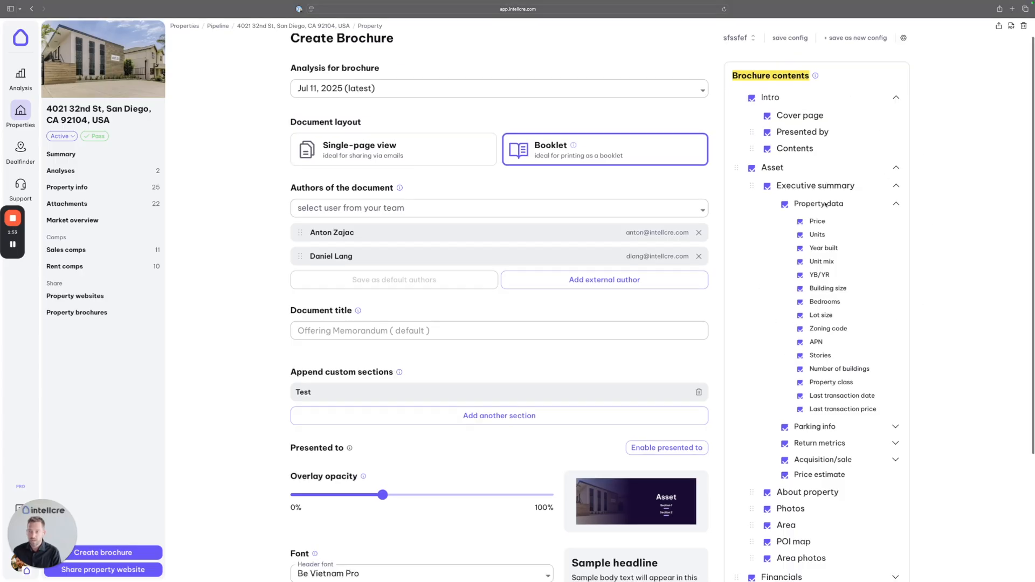
scroll(788, 109, up, 5)
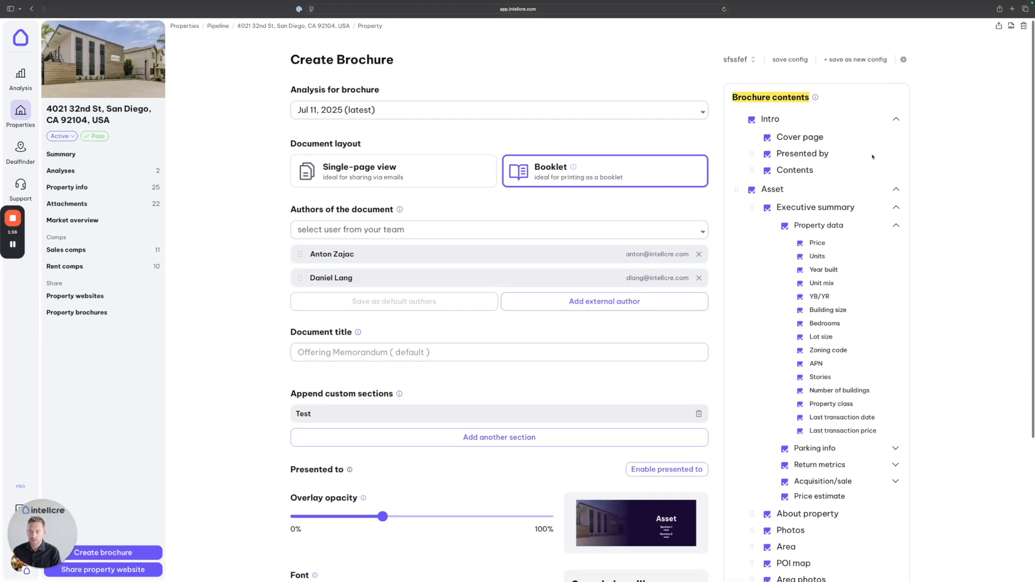
click(420, 110)
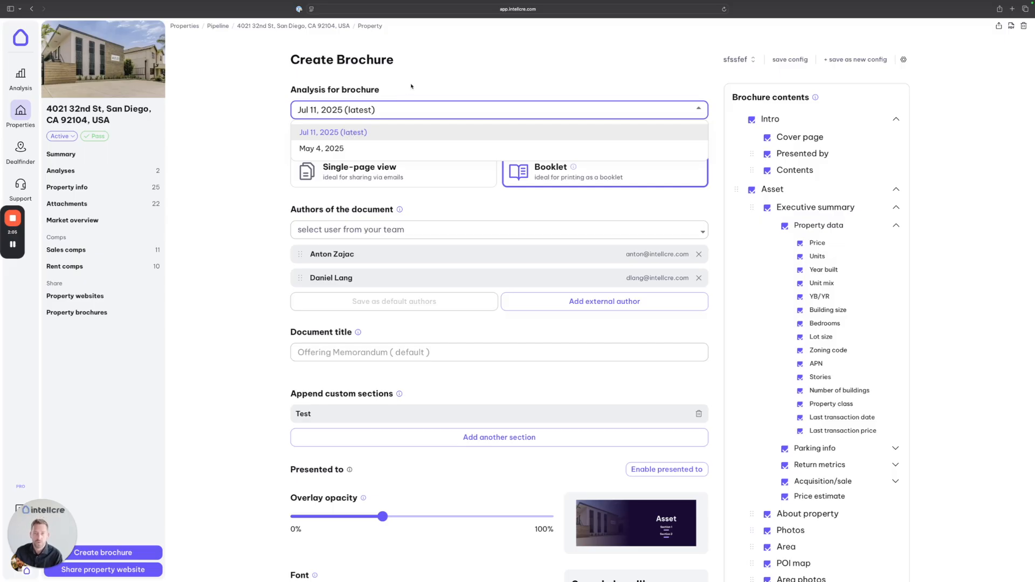
Step: Keep the latest analysis and dismiss the external author form without adding anyone
click(398, 99)
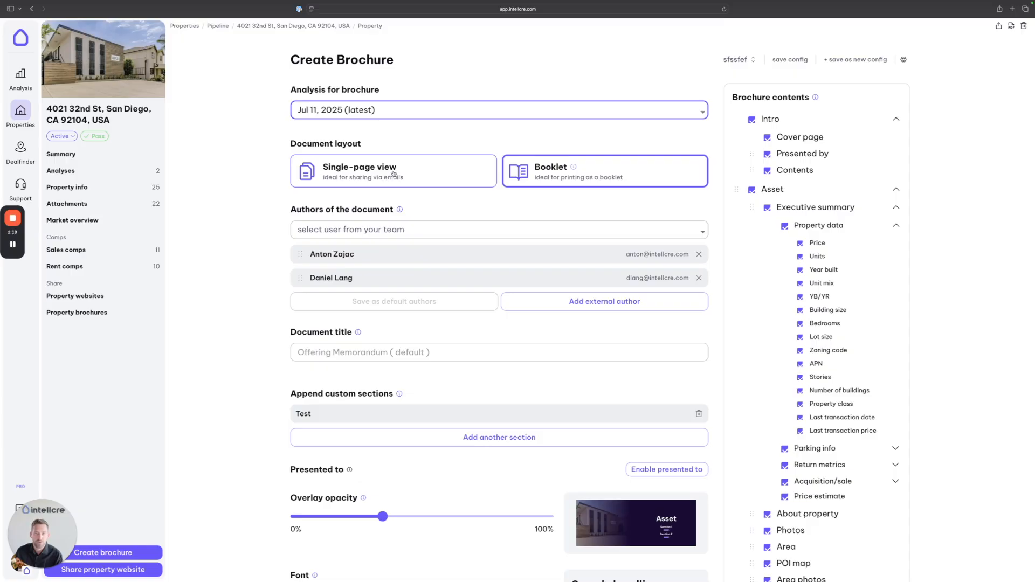
scroll(468, 174, down, 1)
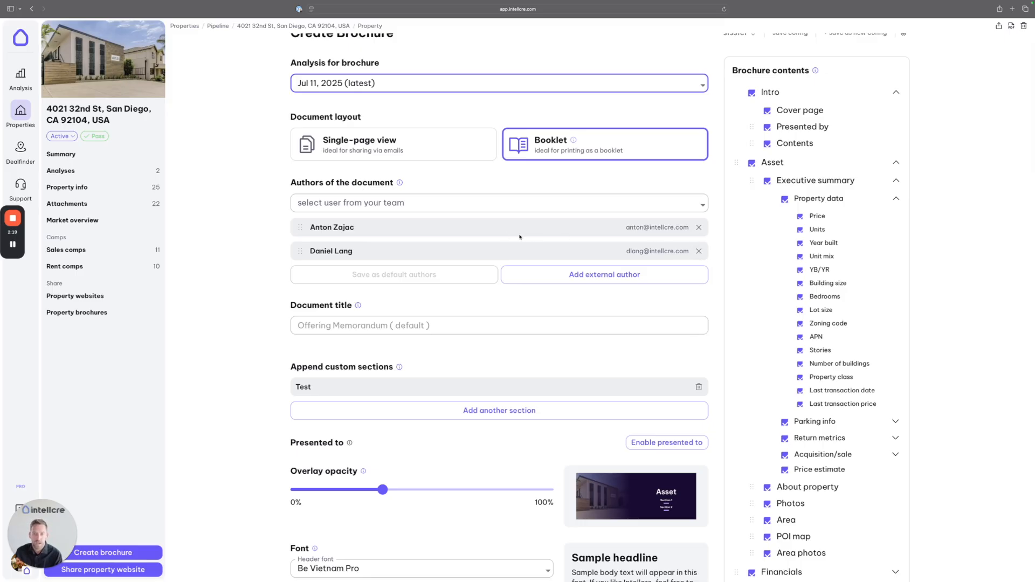
scroll(652, 259, down, 1)
click(608, 263)
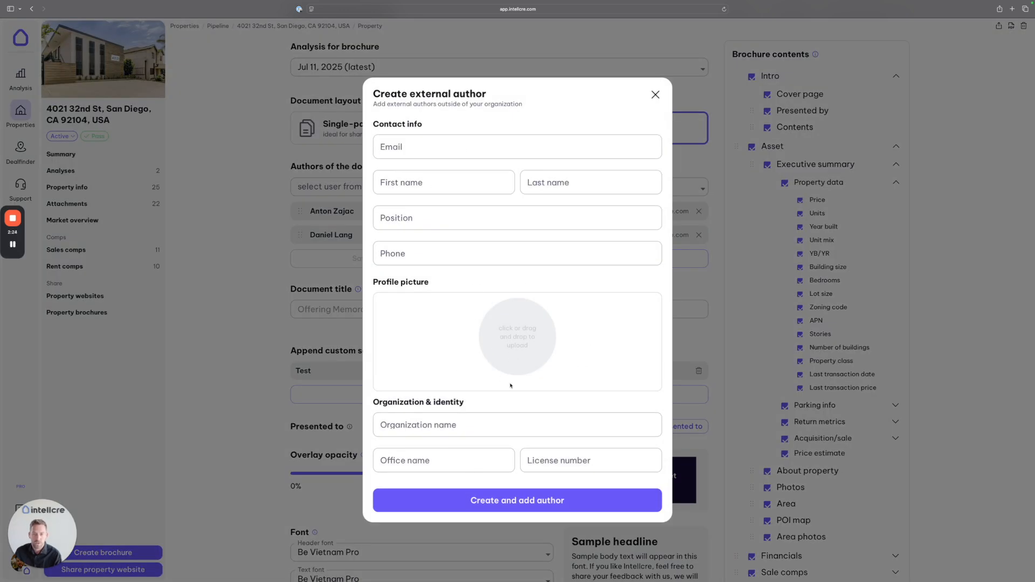
click(656, 95)
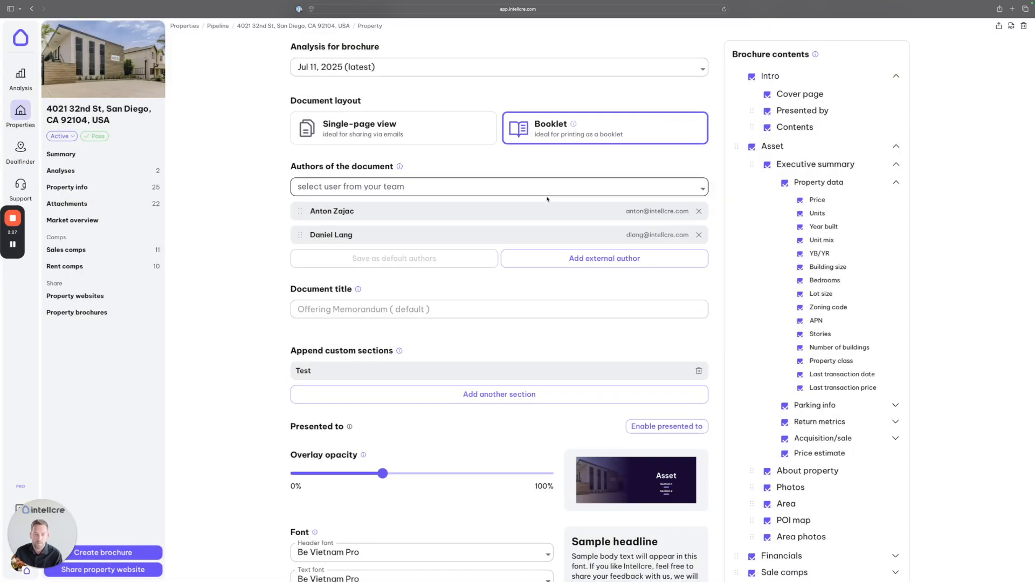
Step: Title the document 'OM' and add another custom section
scroll(364, 291, down, 1)
click(364, 288)
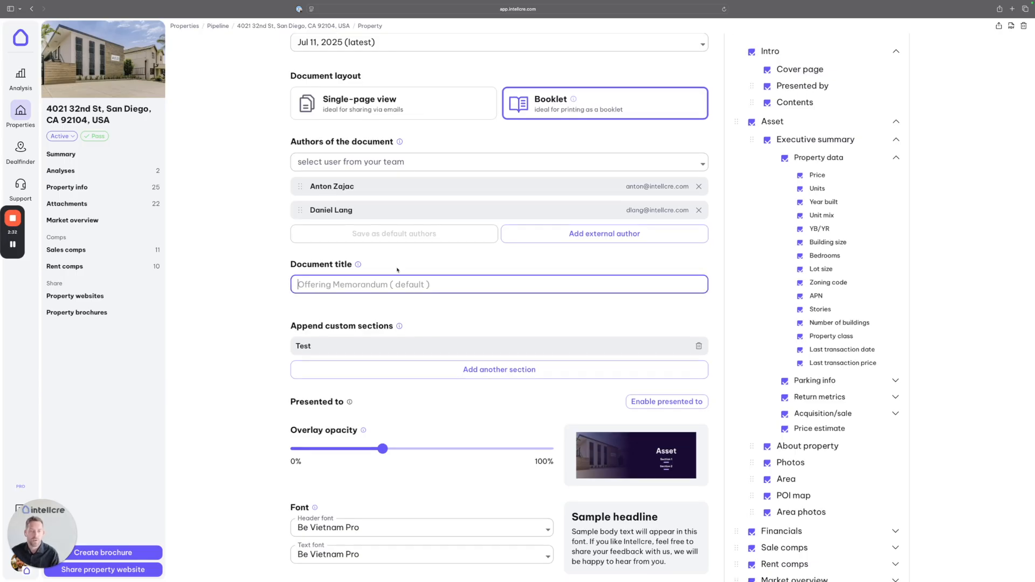
text(OM)
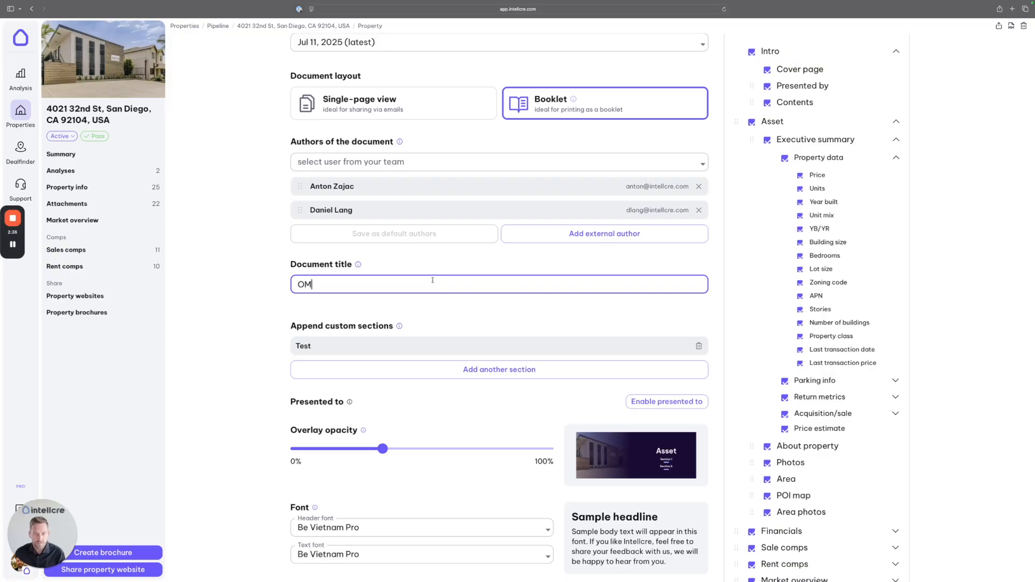
scroll(430, 282, down, 3)
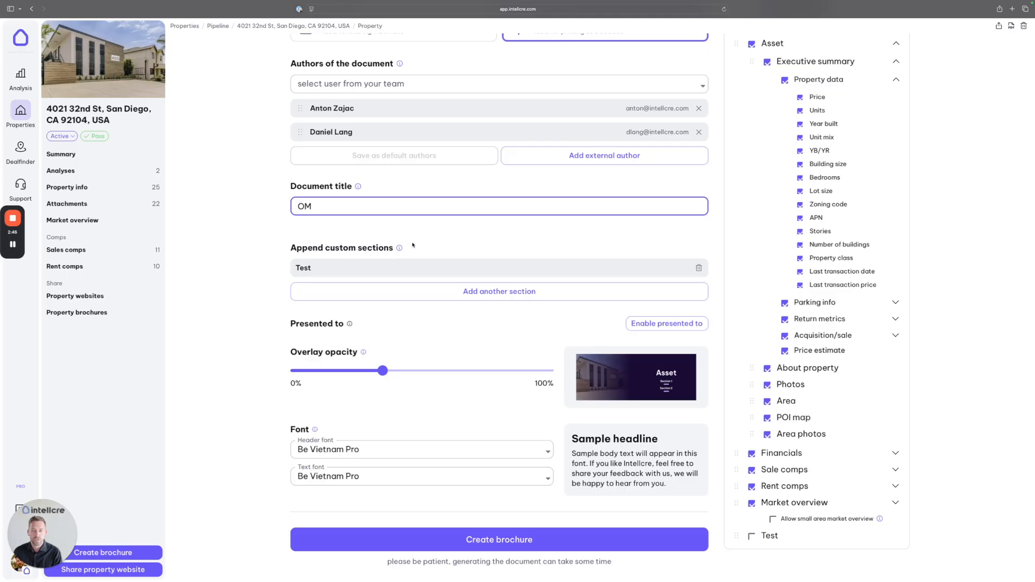
click(510, 294)
scroll(496, 277, down, 2)
scroll(496, 277, down, 1)
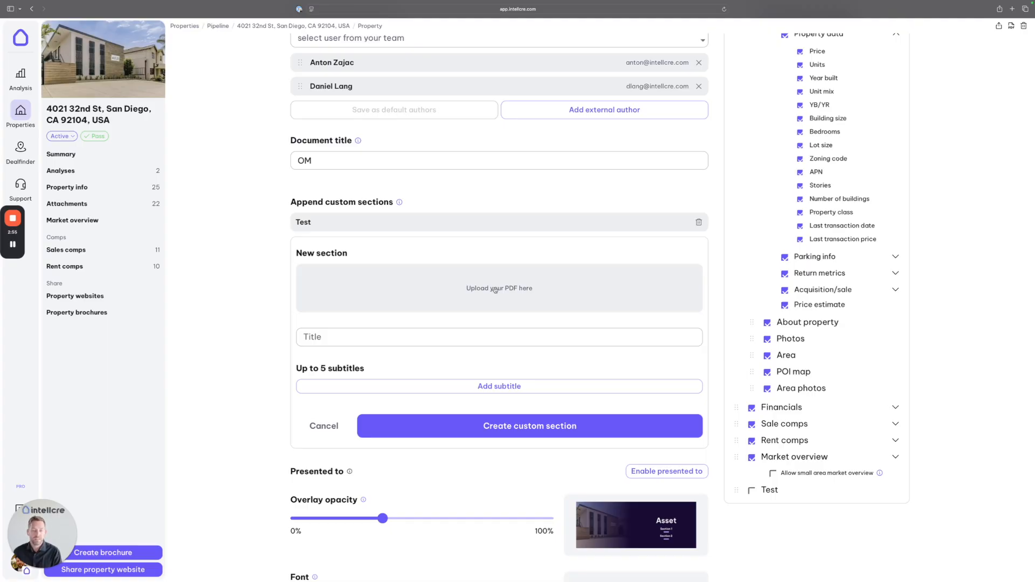
click(320, 337)
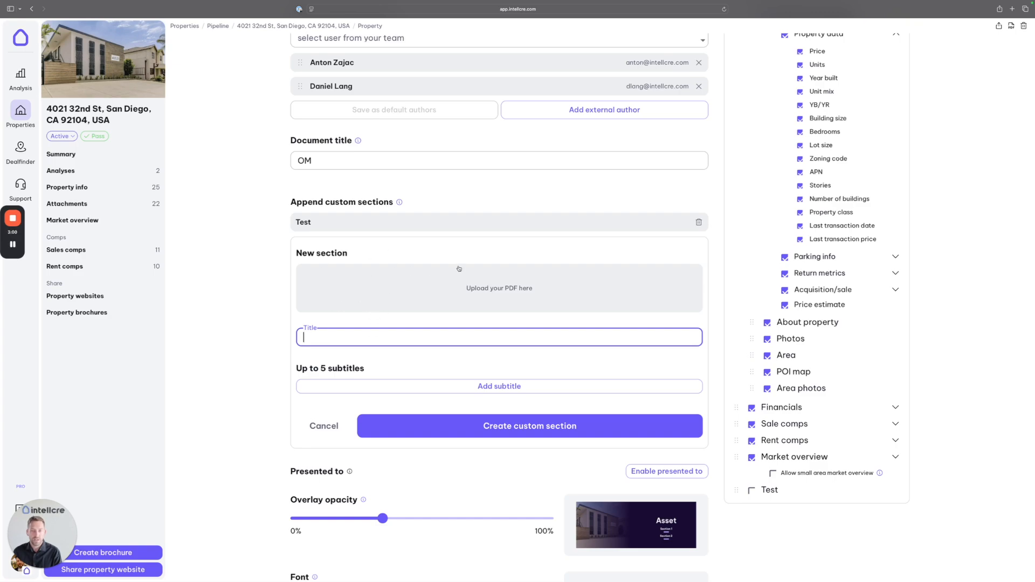
drag(736, 490, 743, 451)
scroll(743, 475, down, 1)
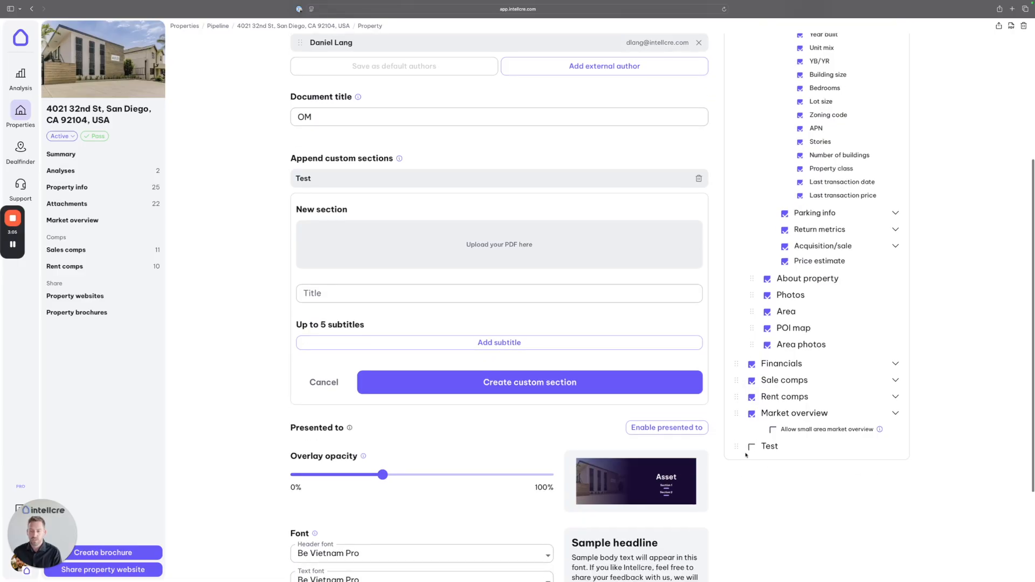
scroll(461, 328, up, 2)
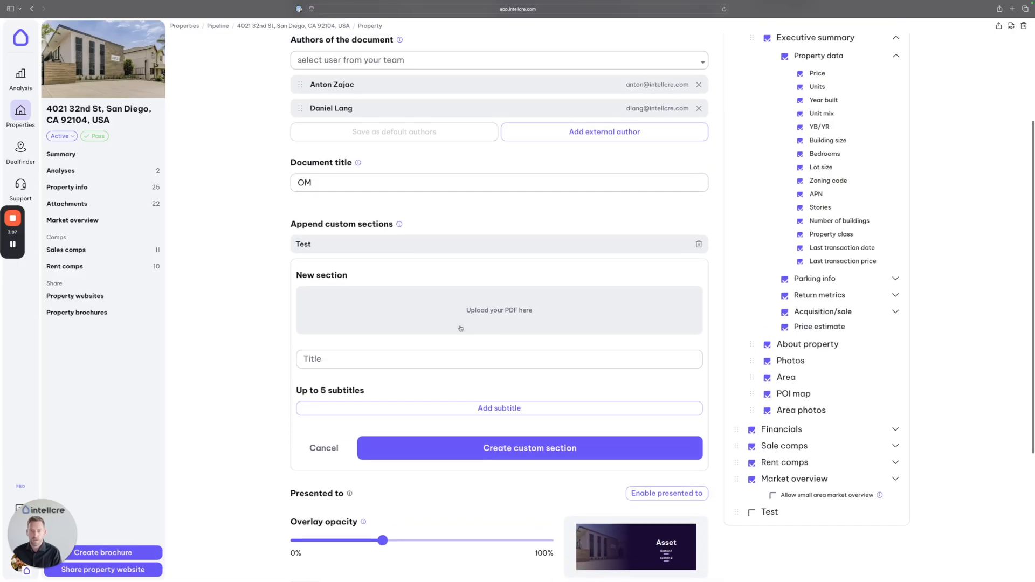
scroll(458, 327, down, 1)
click(458, 326)
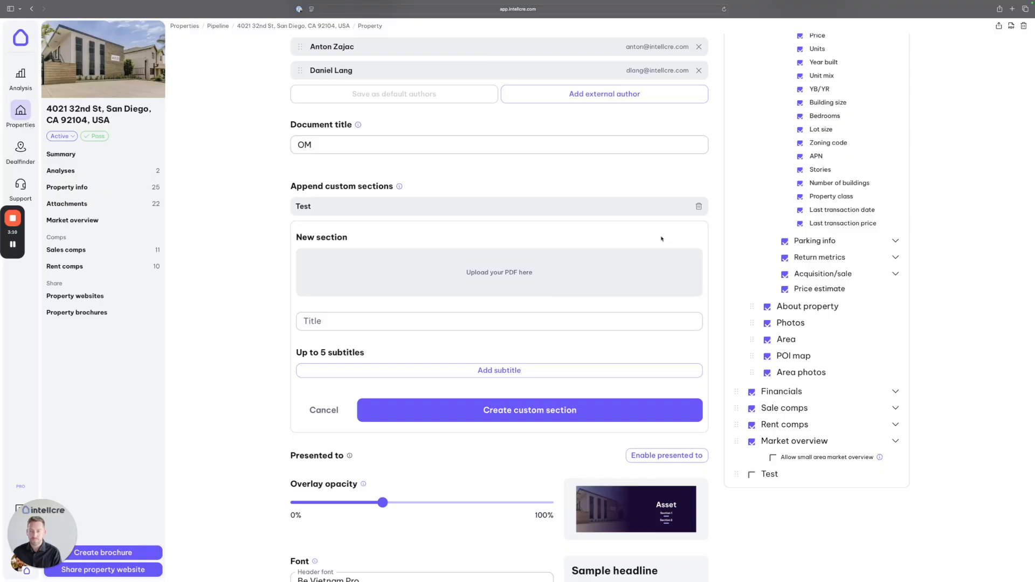
scroll(550, 275, down, 2)
scroll(469, 275, down, 1)
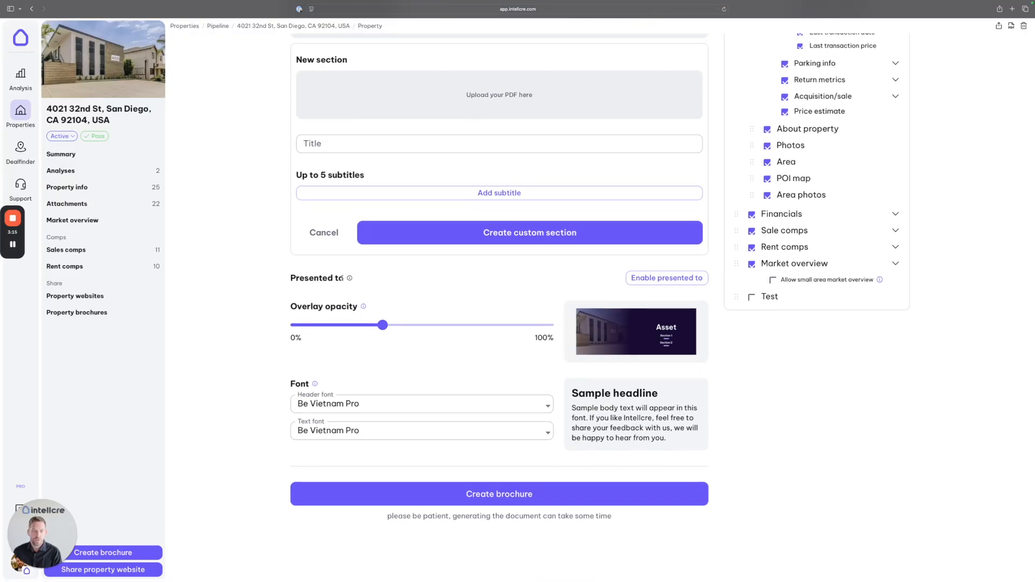
drag(343, 278, 283, 278)
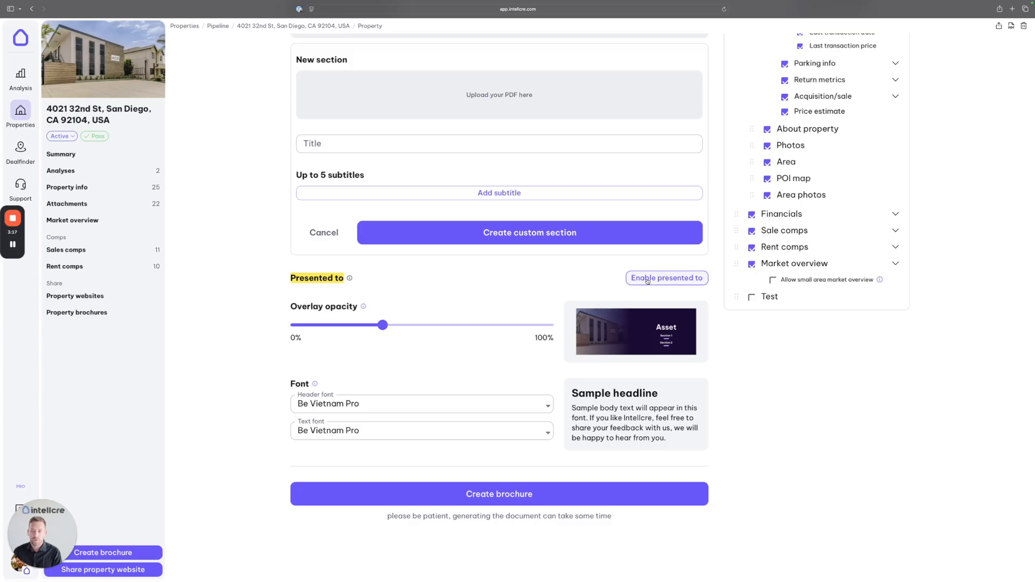
Step: Leave the presented-to details off and set the cover image overlay opacity to 26
click(667, 278)
click(337, 318)
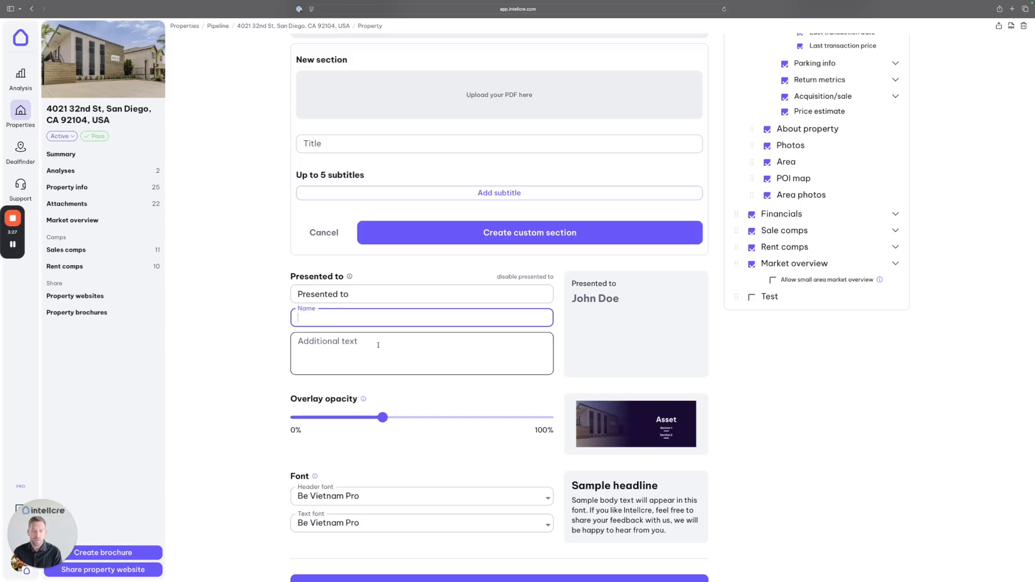
click(526, 278)
drag(382, 329, 338, 330)
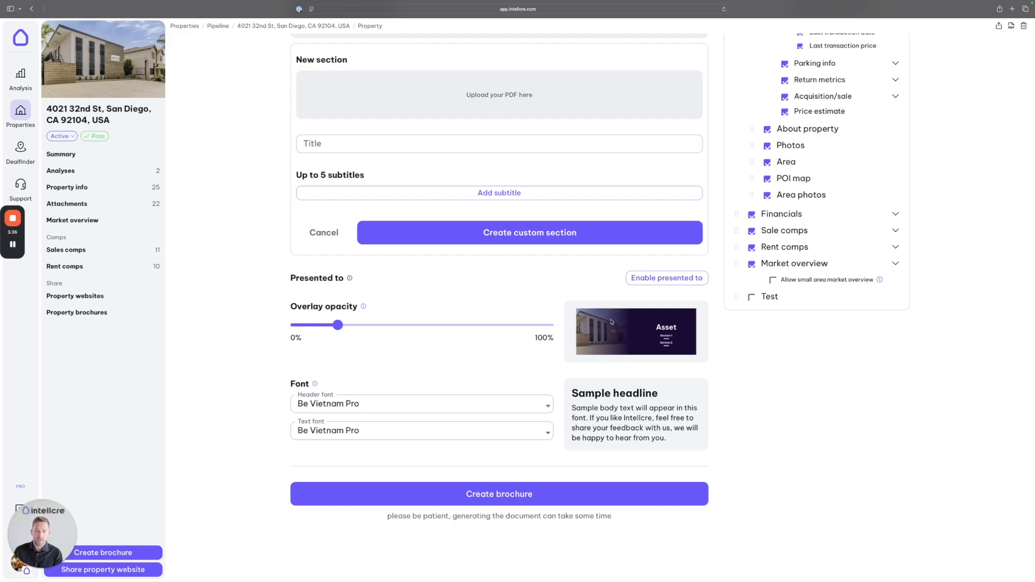
scroll(620, 356, down, 1)
scroll(600, 335, down, 1)
mouse_move(337, 328)
drag(337, 328, 359, 328)
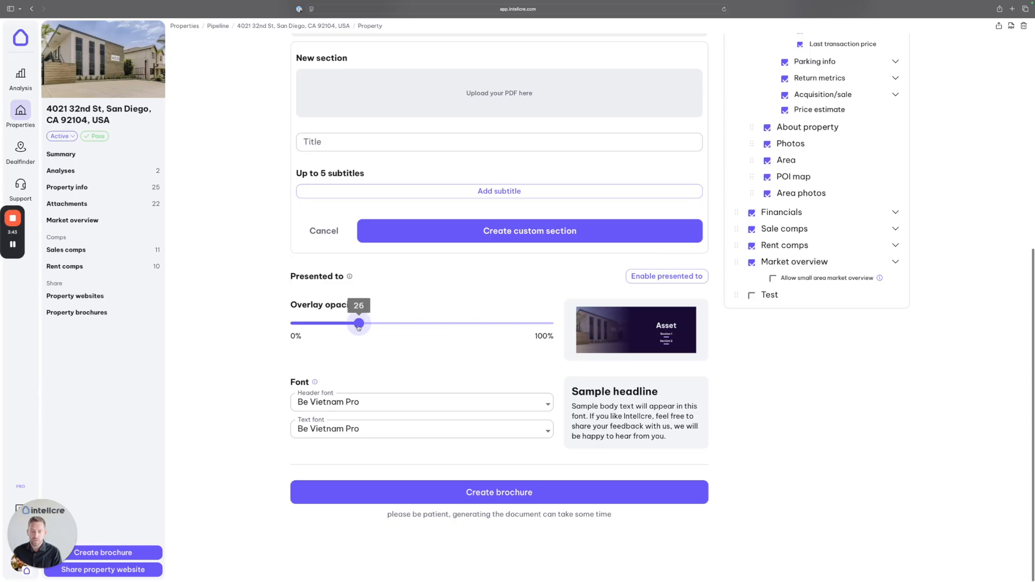
scroll(359, 328, up, 1)
scroll(452, 325, down, 1)
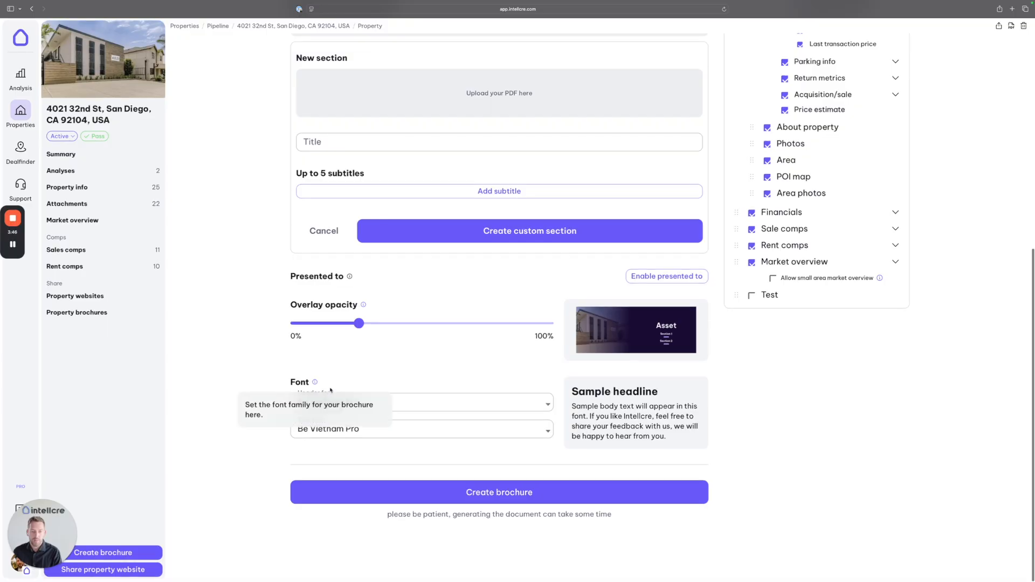
Step: Keep Be Vietnam Pro as the header font and return to the top of the form
click(527, 406)
click(254, 358)
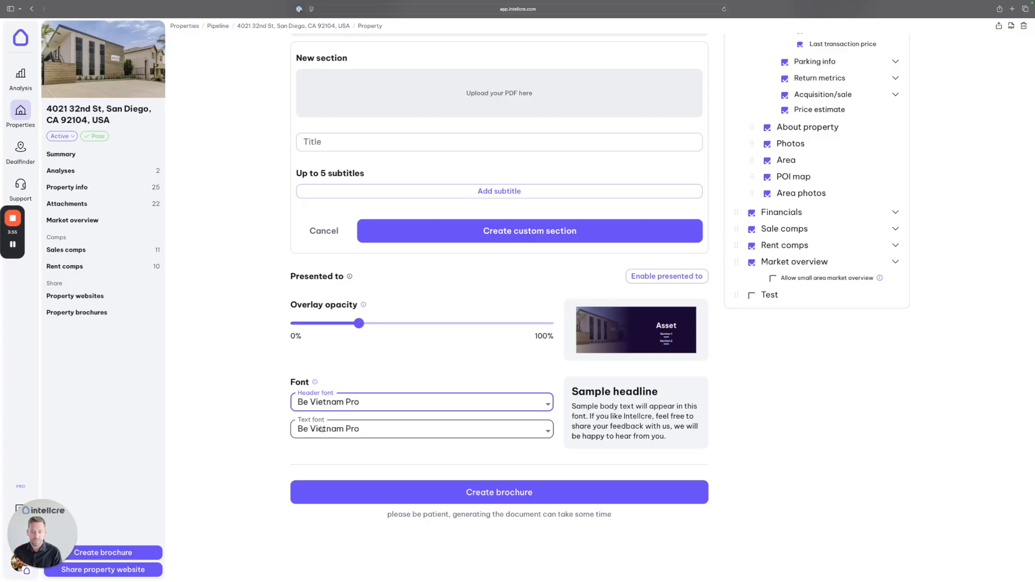
scroll(739, 342, up, 6)
scroll(739, 345, up, 2)
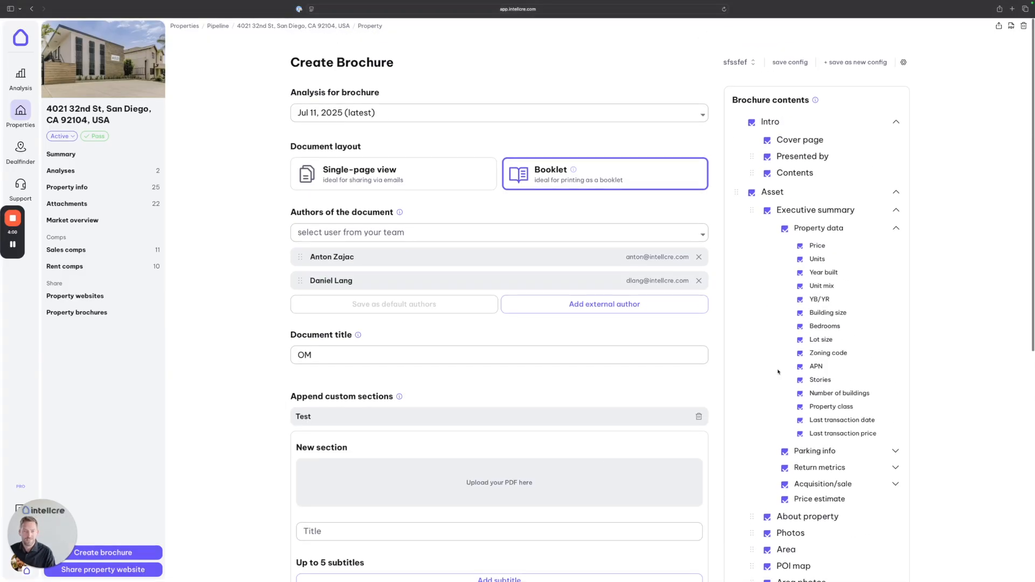
Step: Save the brochure configuration as sfssfef and create the OM booklet brochure
click(790, 63)
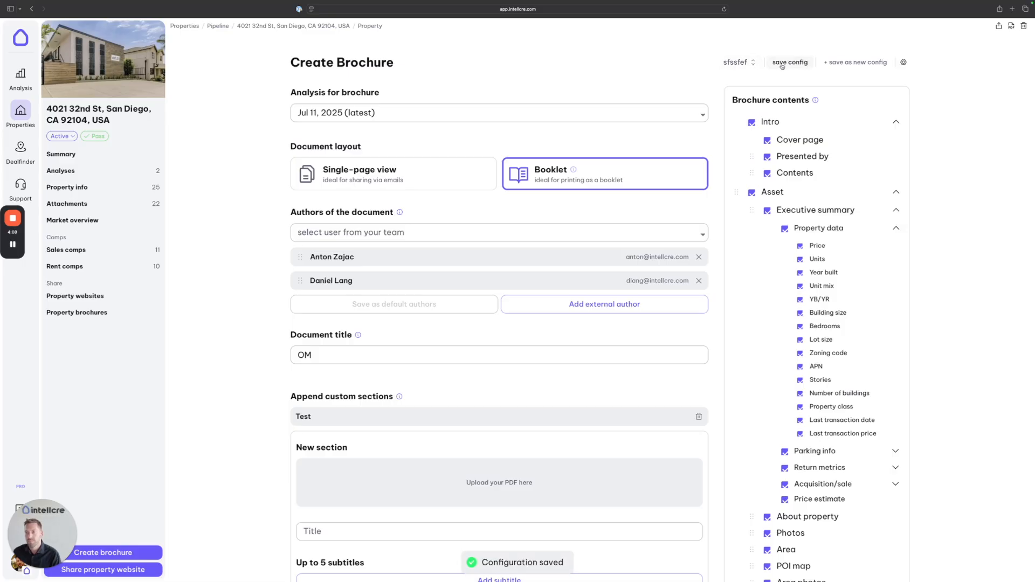
click(739, 63)
click(739, 105)
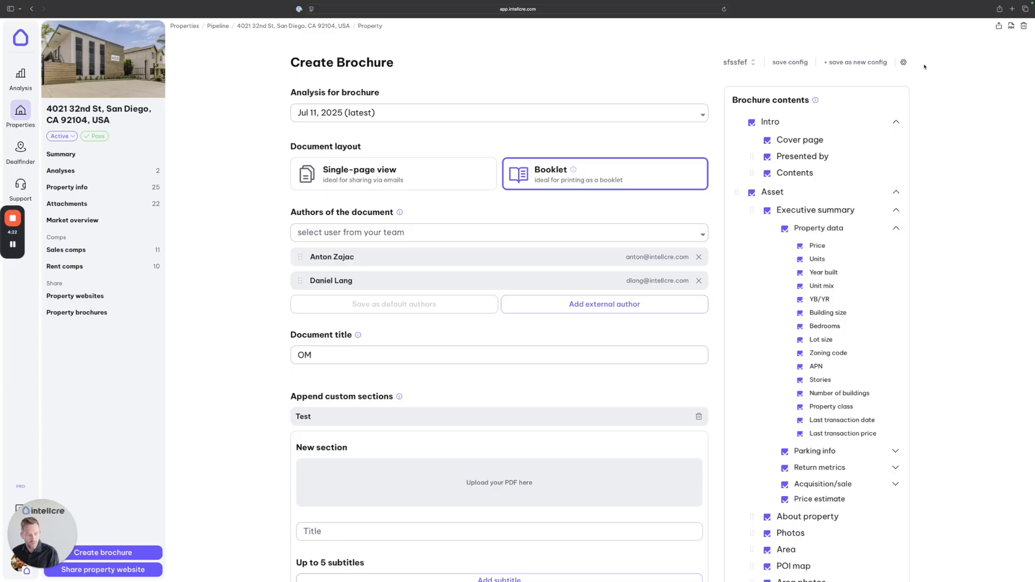
click(755, 64)
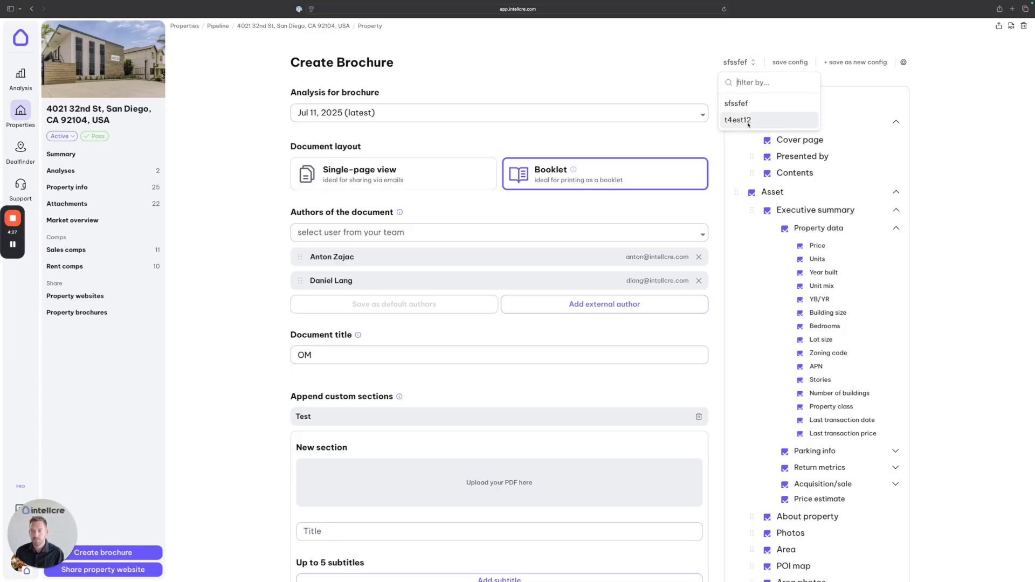
click(704, 59)
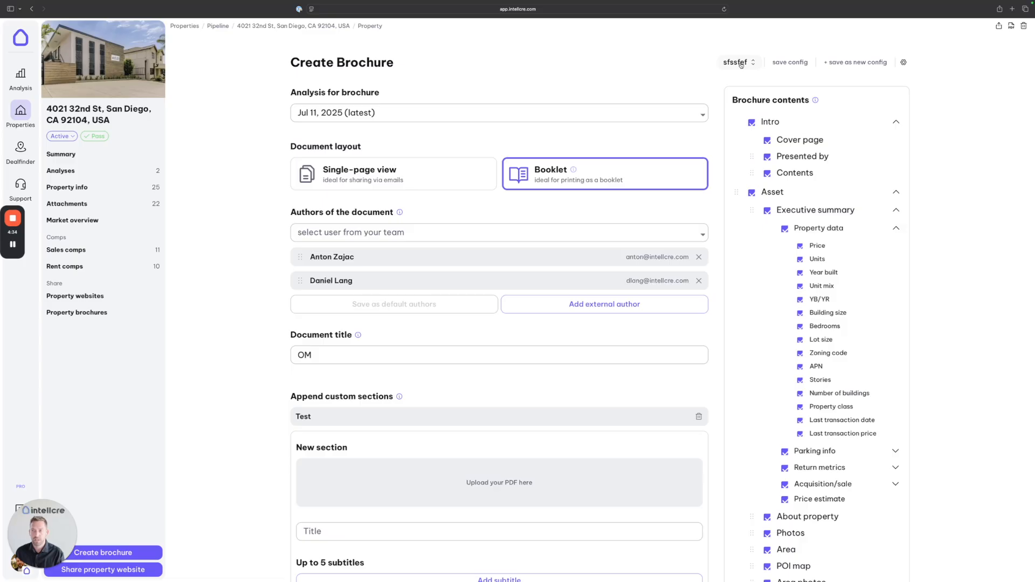
scroll(651, 439, down, 10)
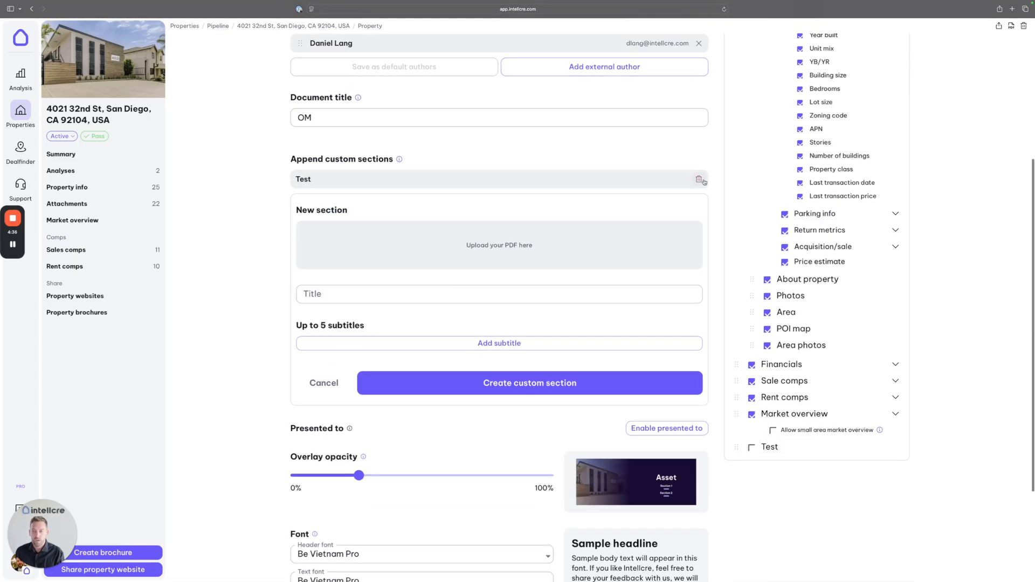
click(647, 494)
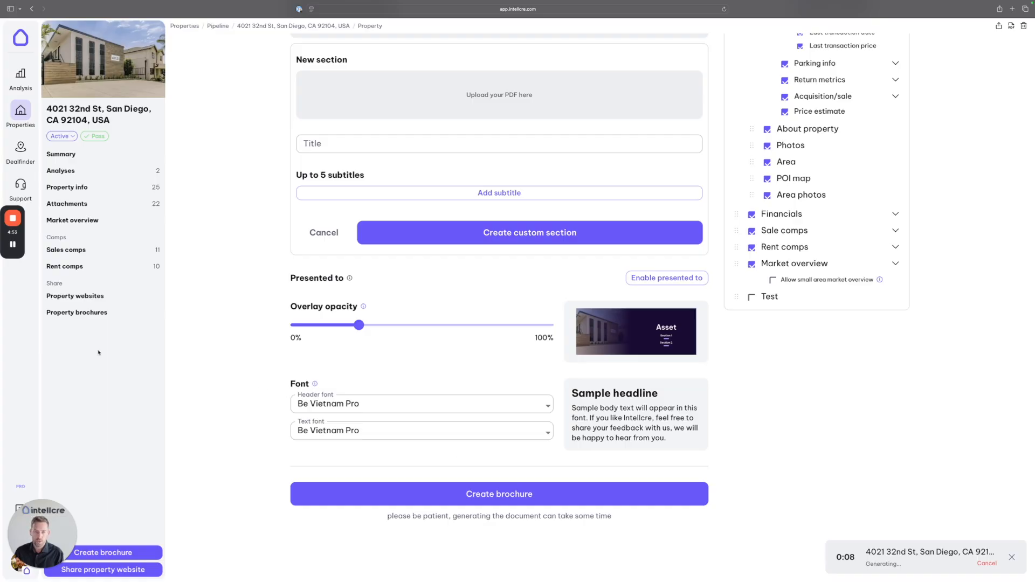
Step: Check the property's brochures list, then go to the Organization settings
click(72, 317)
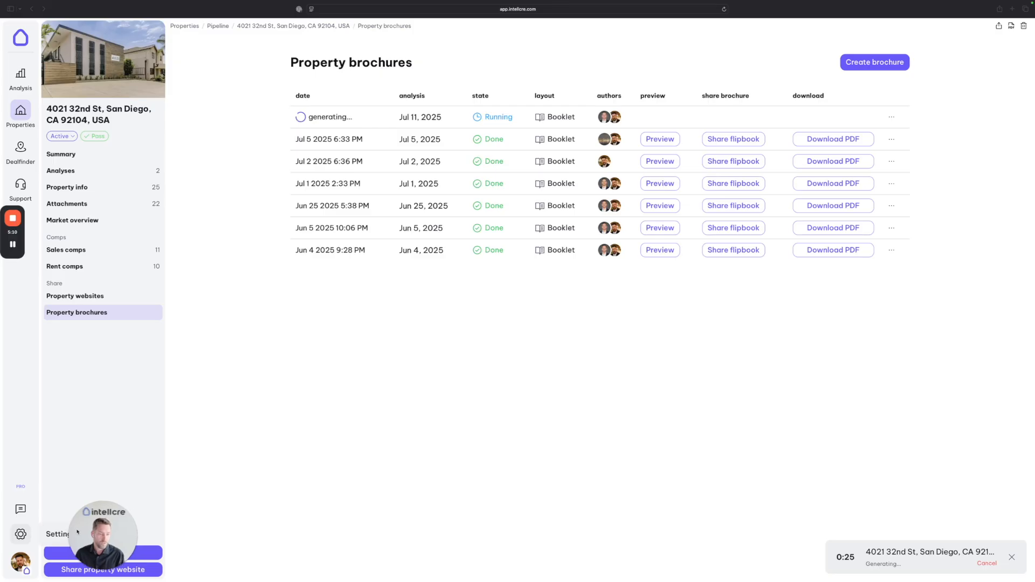
click(21, 535)
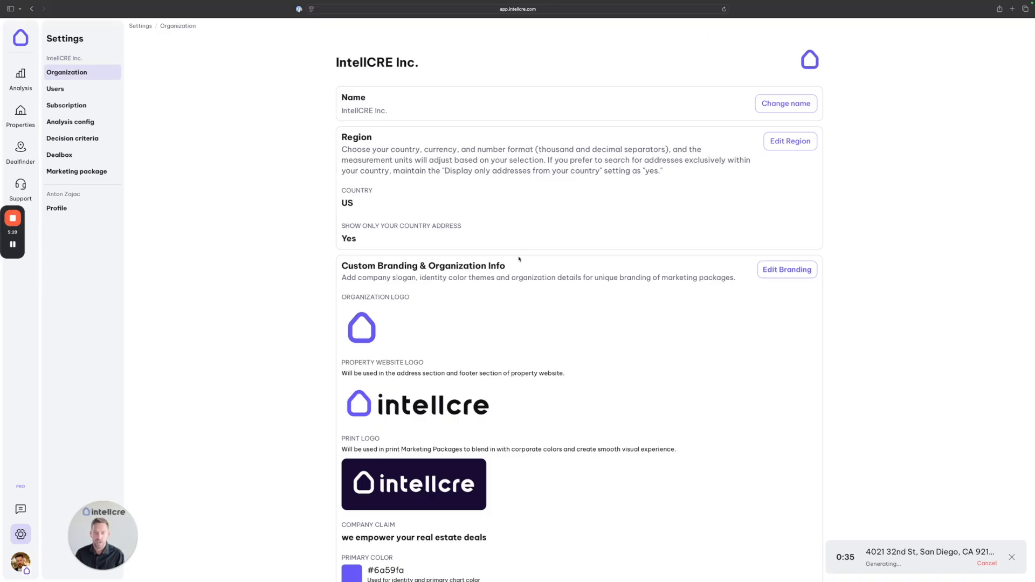
Step: Make the branding editable and review the print and website logos and company claim
click(787, 270)
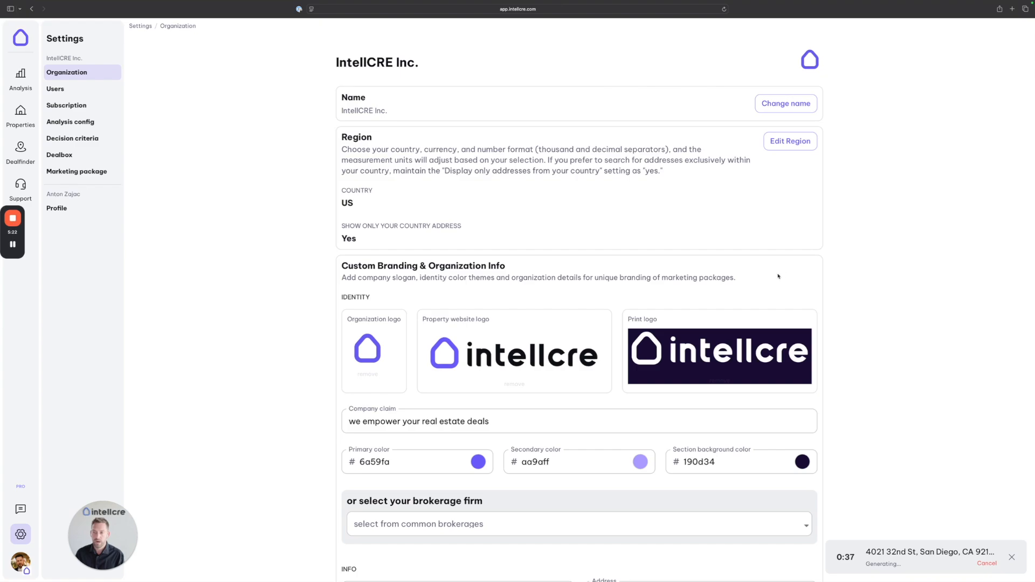
scroll(782, 273, down, 3)
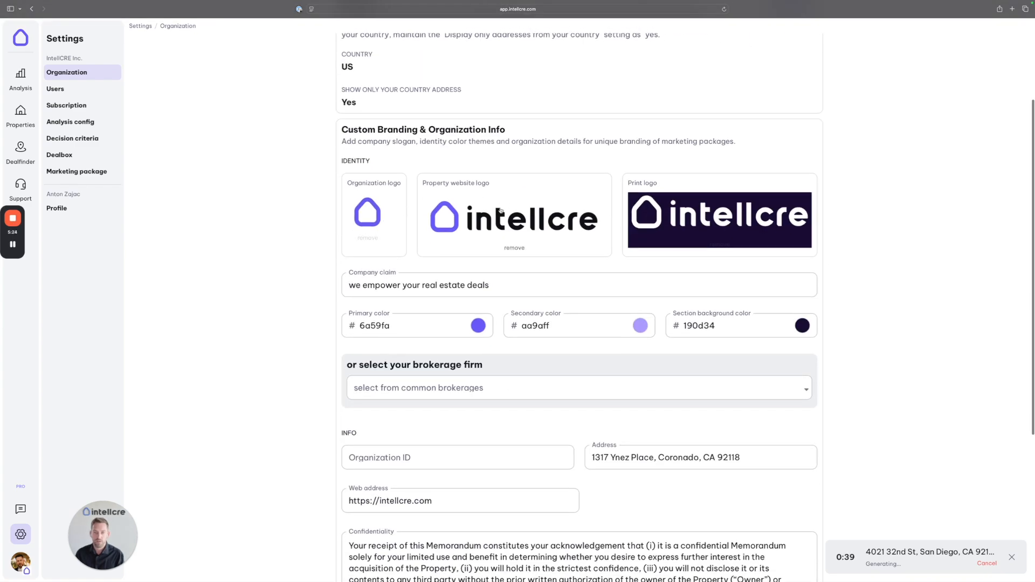
triple_click(651, 184)
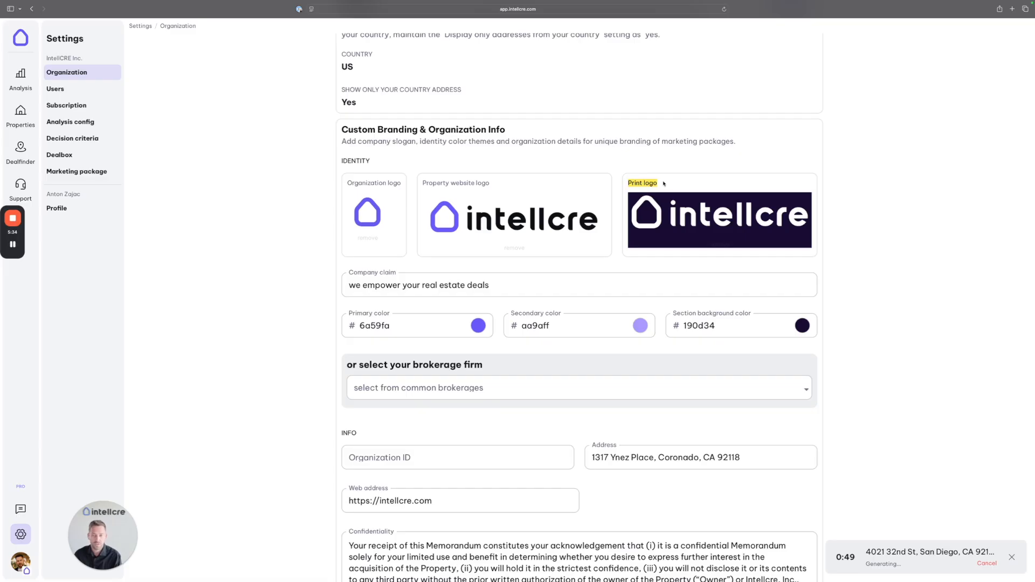
drag(489, 184, 450, 184)
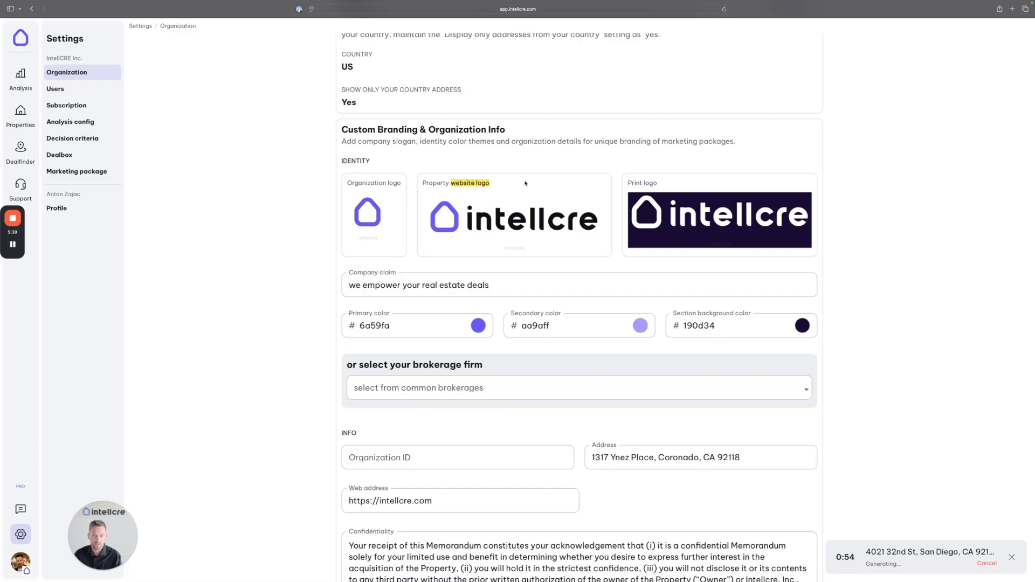
scroll(526, 184, down, 2)
click(490, 239)
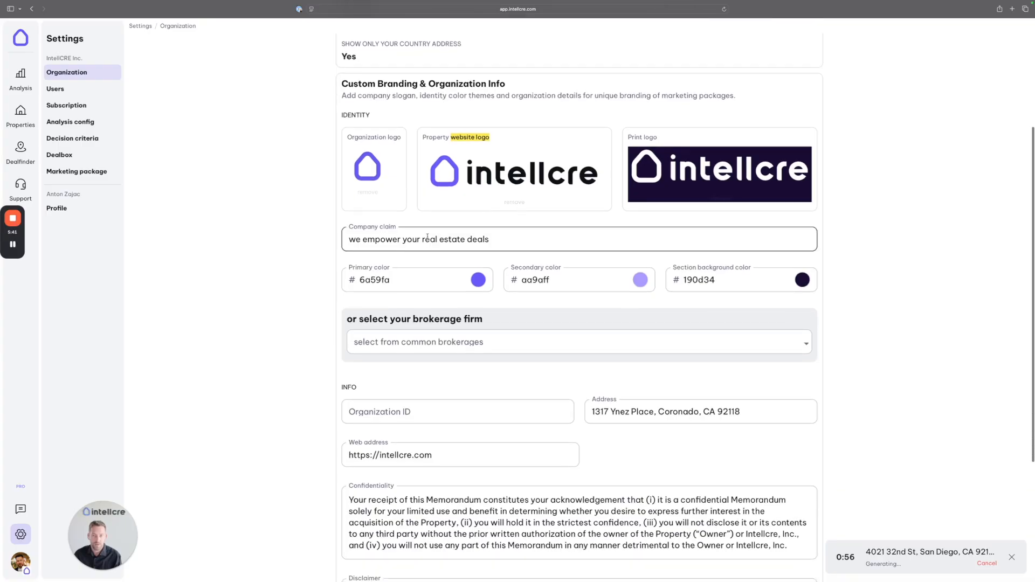
drag(490, 240, 334, 243)
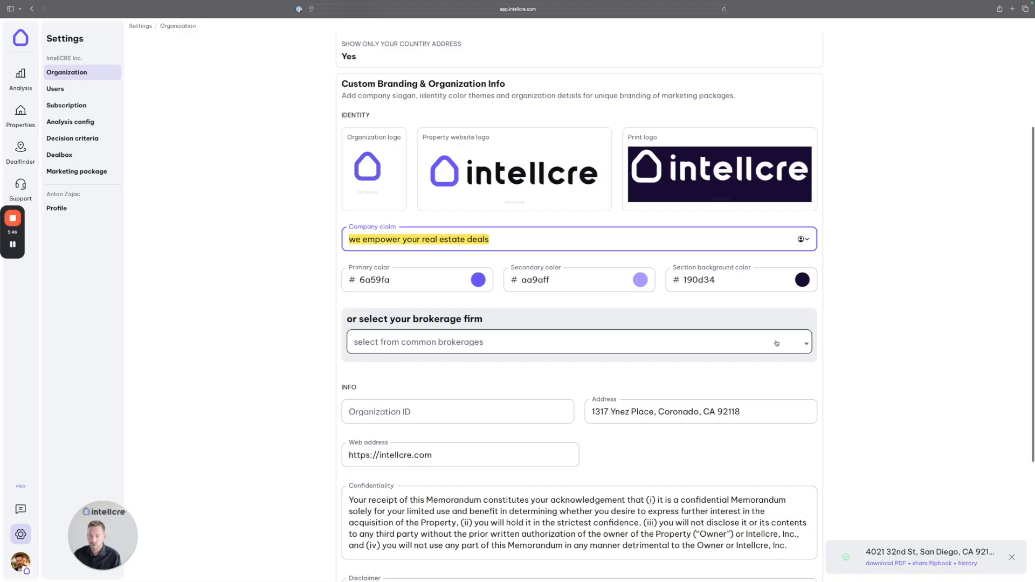
click(795, 344)
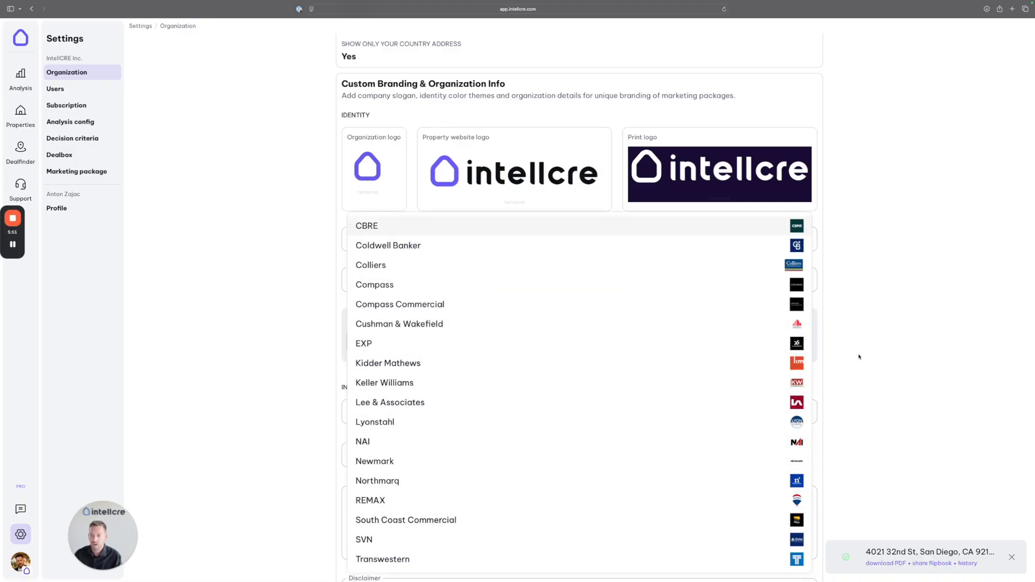
click(877, 353)
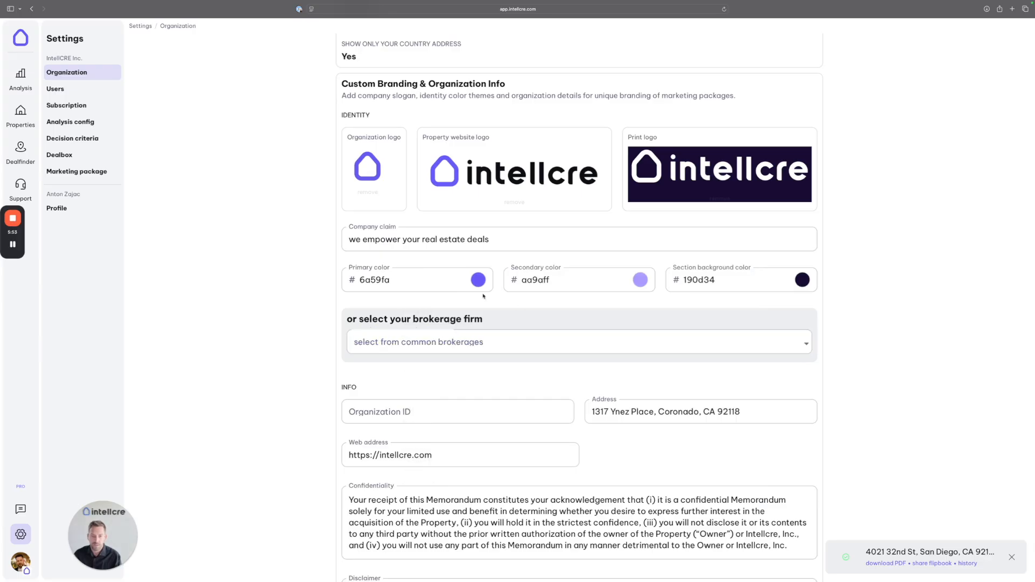
Step: Review the #6a59fa primary and secondary colours, confidentiality and disclaimer texts, then save preferences
drag(399, 281, 356, 281)
drag(570, 281, 502, 284)
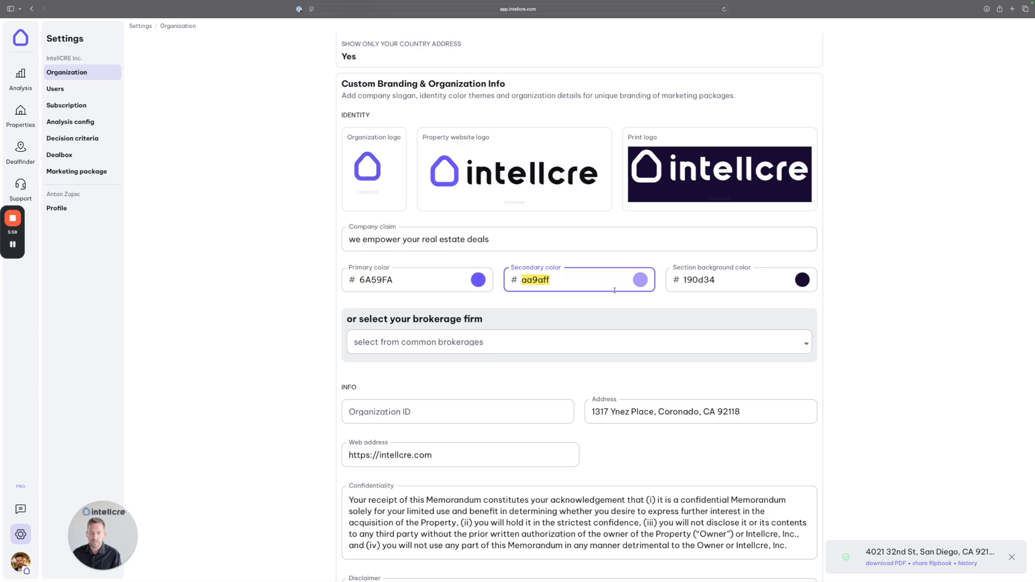
drag(395, 281, 358, 281)
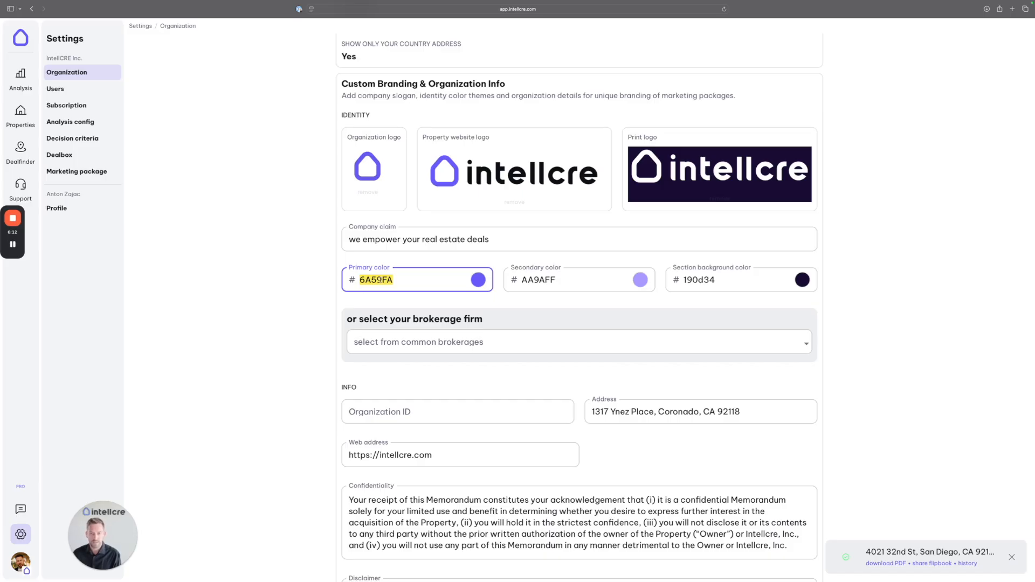
scroll(485, 338, down, 2)
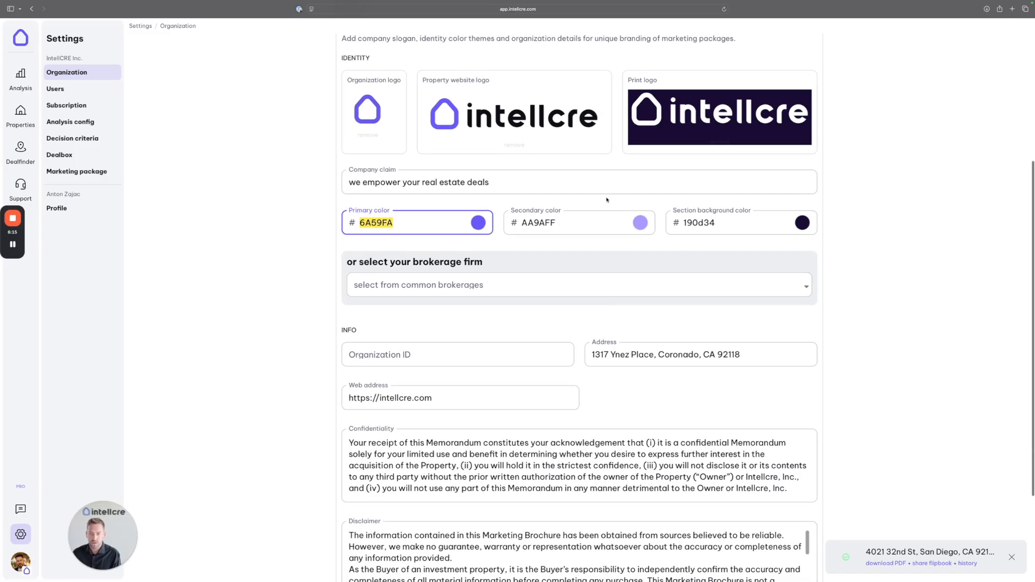
scroll(483, 183, down, 4)
click(492, 361)
drag(486, 350, 405, 341)
click(419, 432)
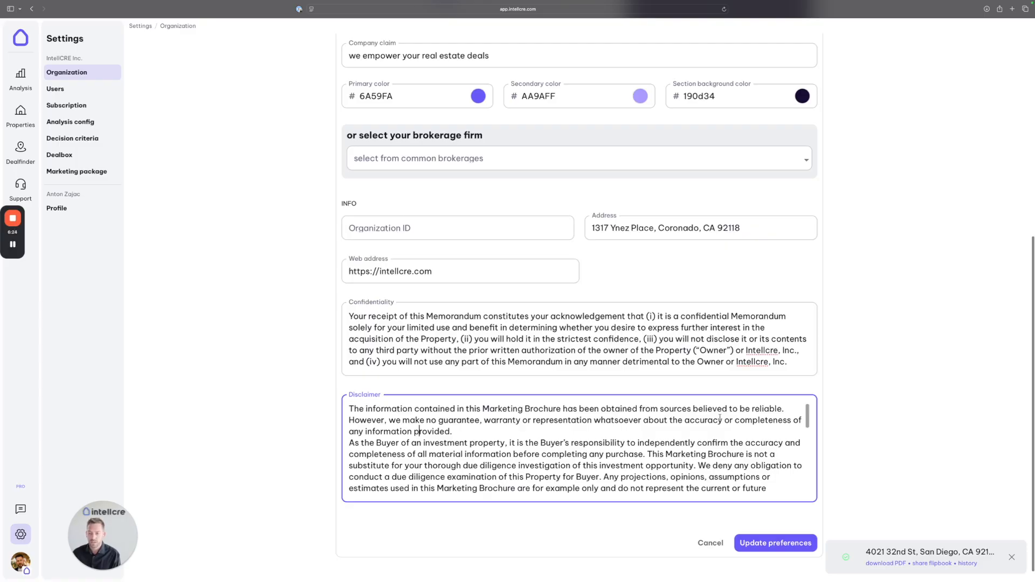
click(775, 543)
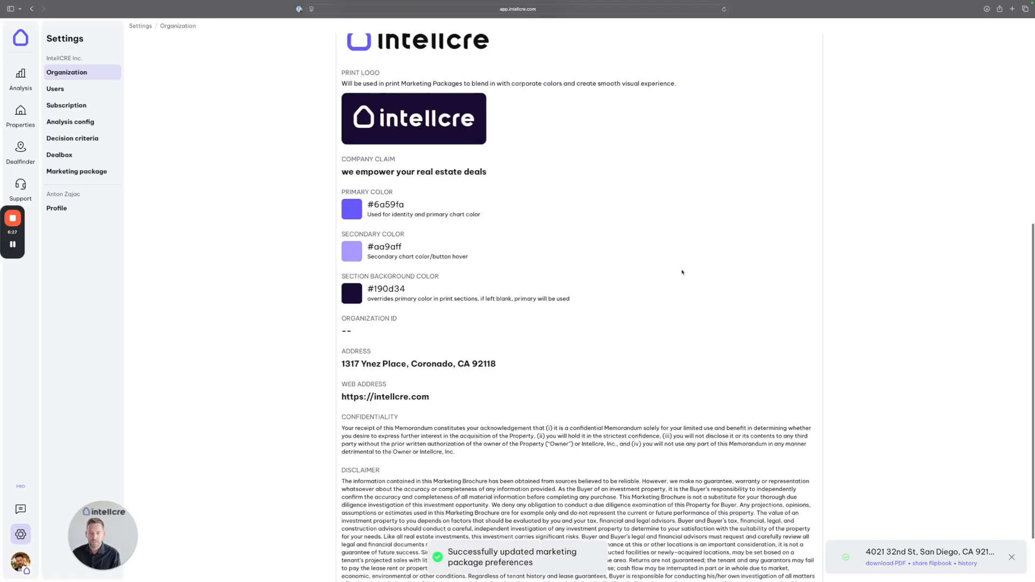
Step: Go to the Properties pipeline and search it for '4021'
scroll(455, 278, up, 5)
scroll(454, 279, up, 3)
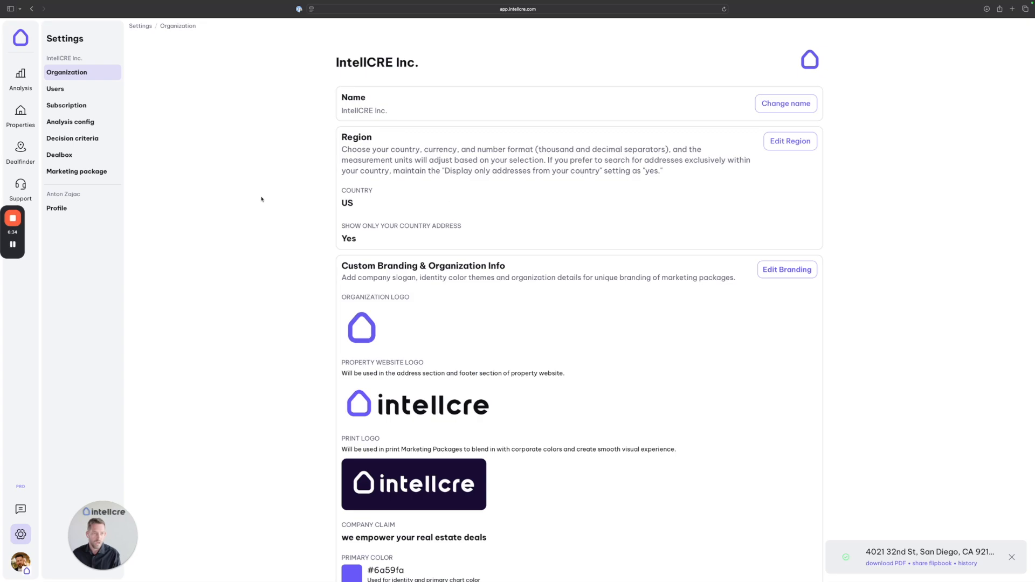
click(22, 188)
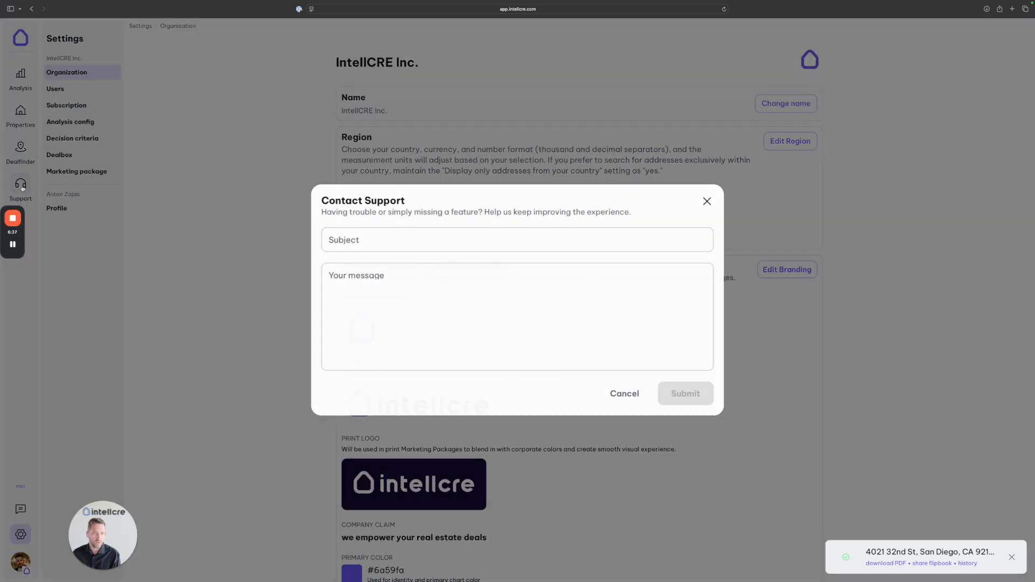
click(707, 202)
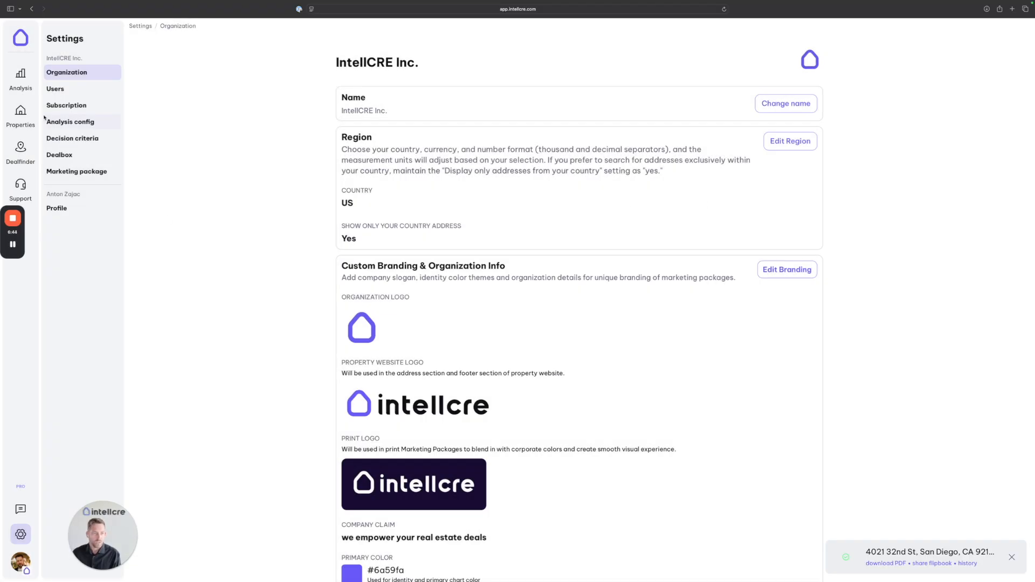
click(20, 112)
click(188, 81)
text(4021)
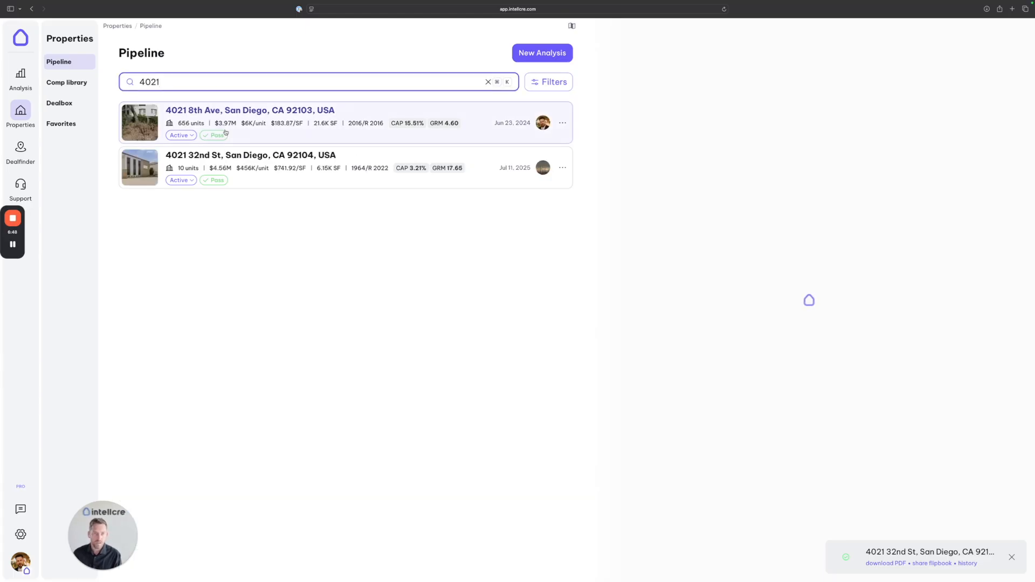
click(248, 164)
click(76, 318)
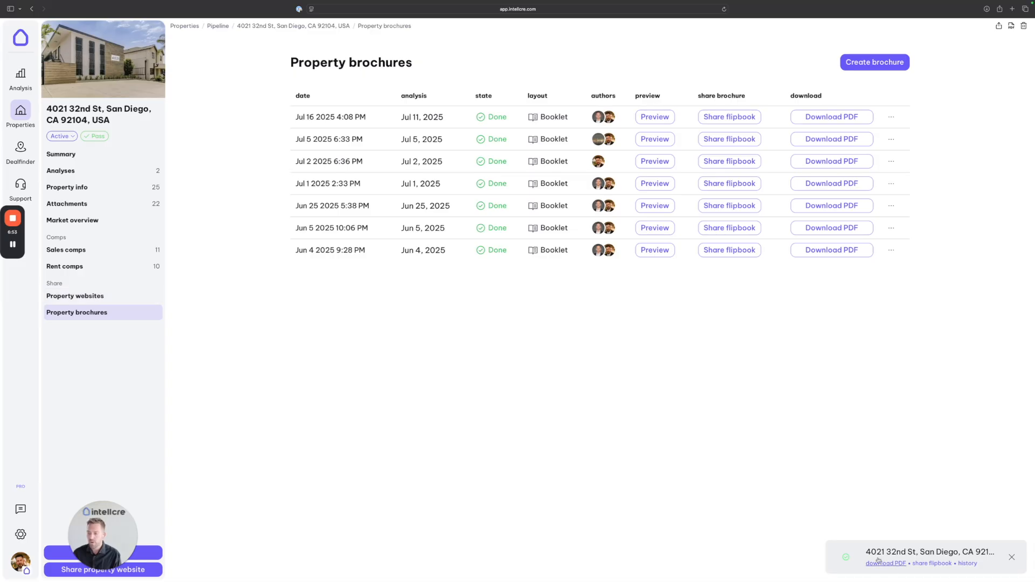
drag(997, 553, 867, 555)
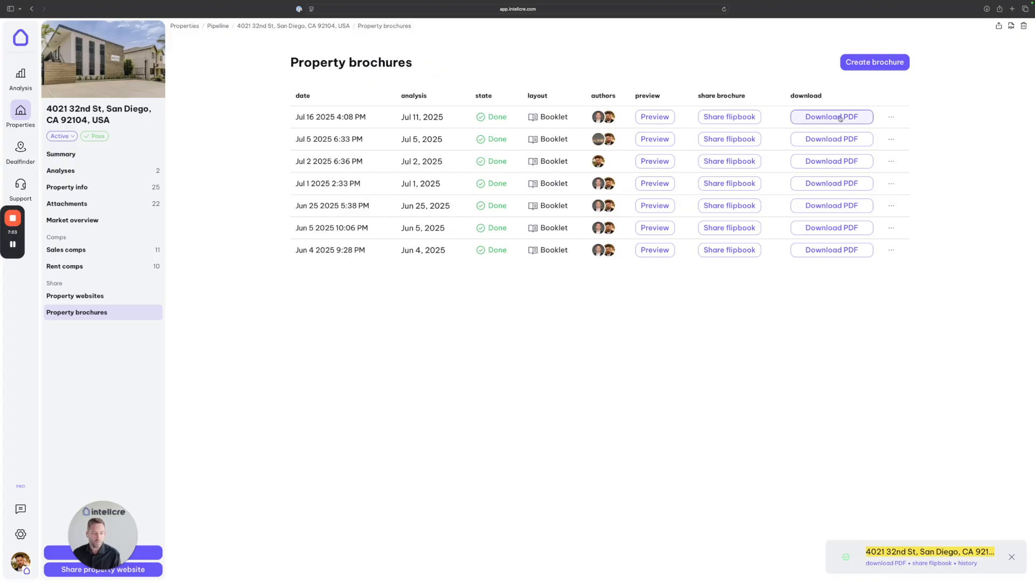
click(728, 118)
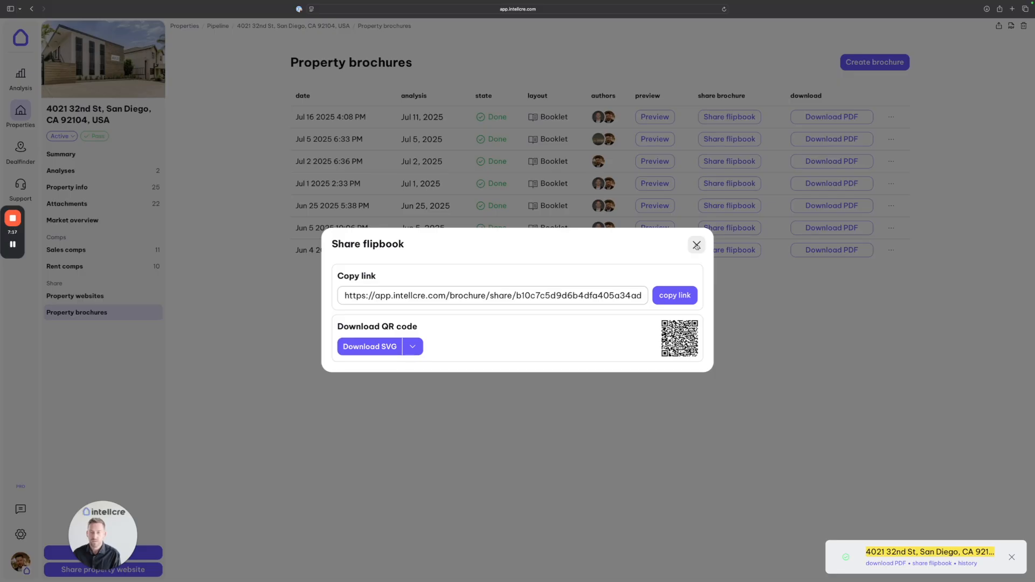
click(697, 246)
click(655, 117)
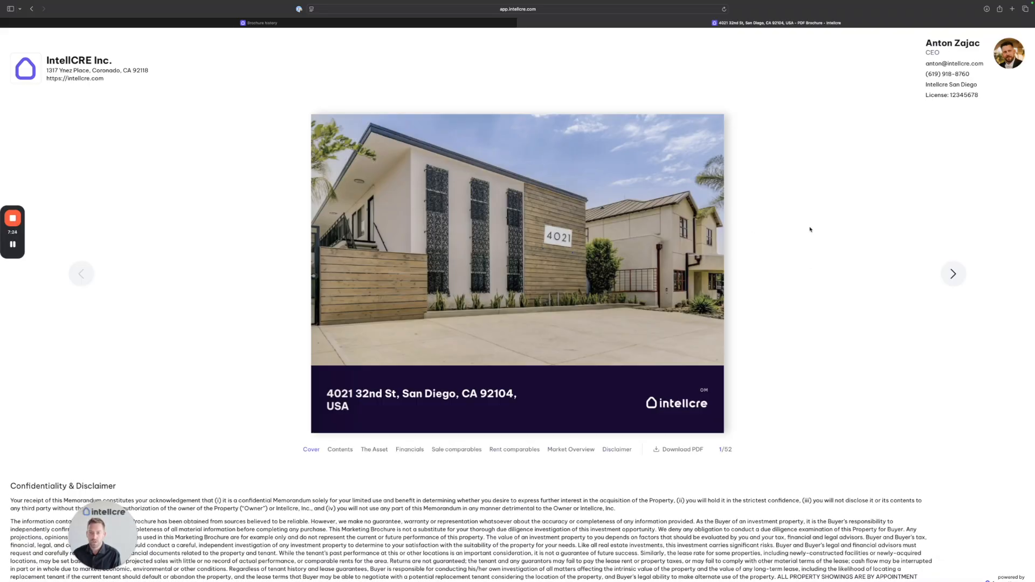
Step: Flip through the Asset, Financials, comparables and Market Overview spreads to the Disclaimer page
click(952, 274)
click(952, 274)
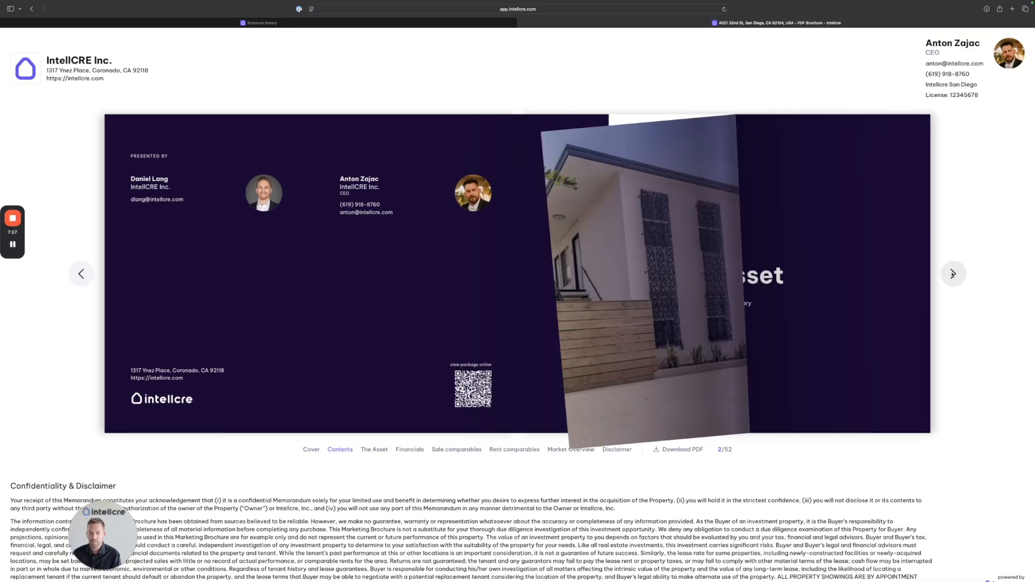
click(952, 274)
click(953, 274)
click(953, 274)
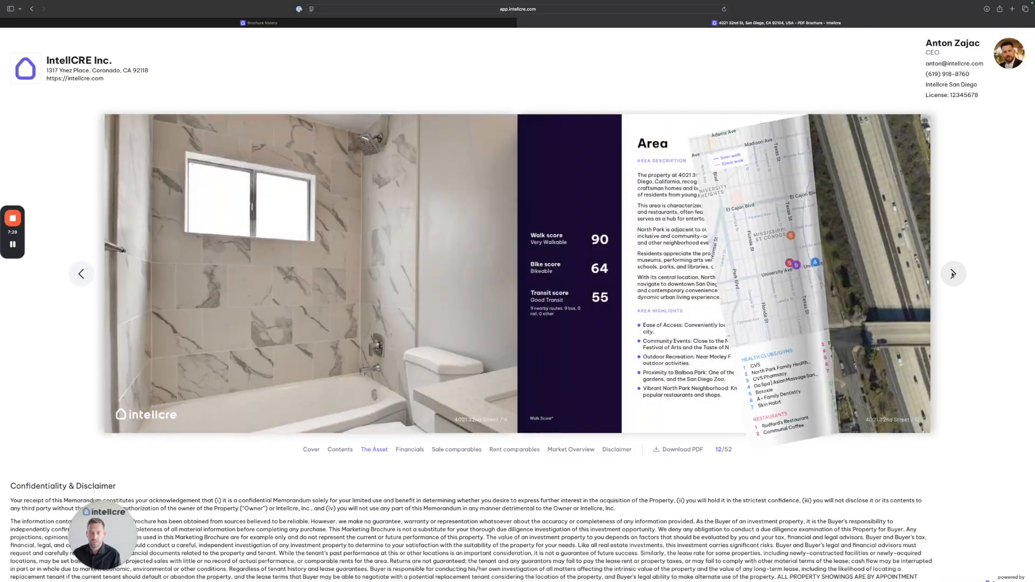
click(953, 274)
click(953, 274)
click(953, 274)
click(953, 274)
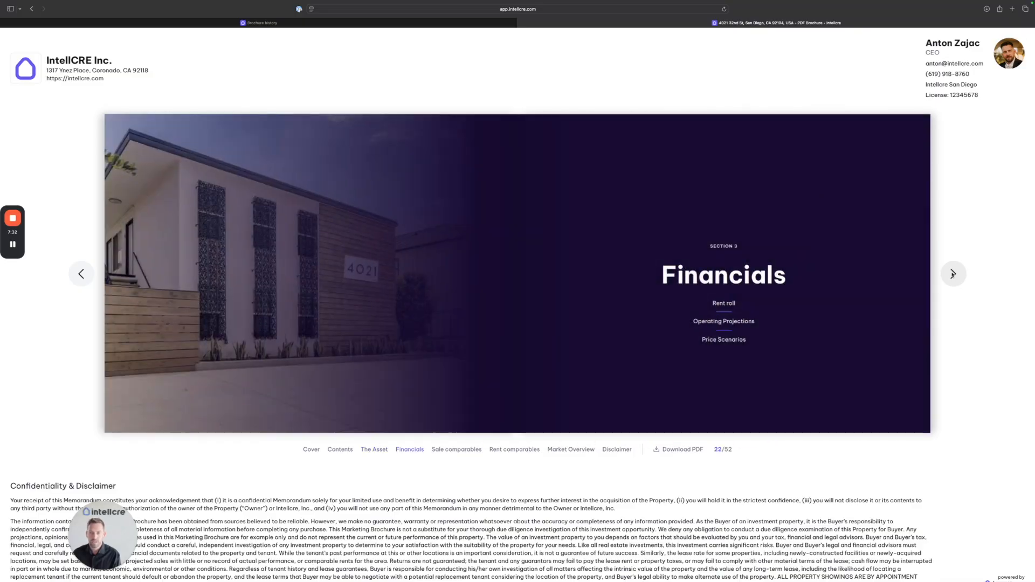
click(953, 274)
click(953, 274)
click(953, 274)
click(953, 274)
click(952, 274)
click(953, 274)
click(953, 274)
click(953, 274)
click(953, 274)
click(953, 274)
click(953, 274)
click(952, 274)
click(953, 274)
click(953, 274)
click(953, 274)
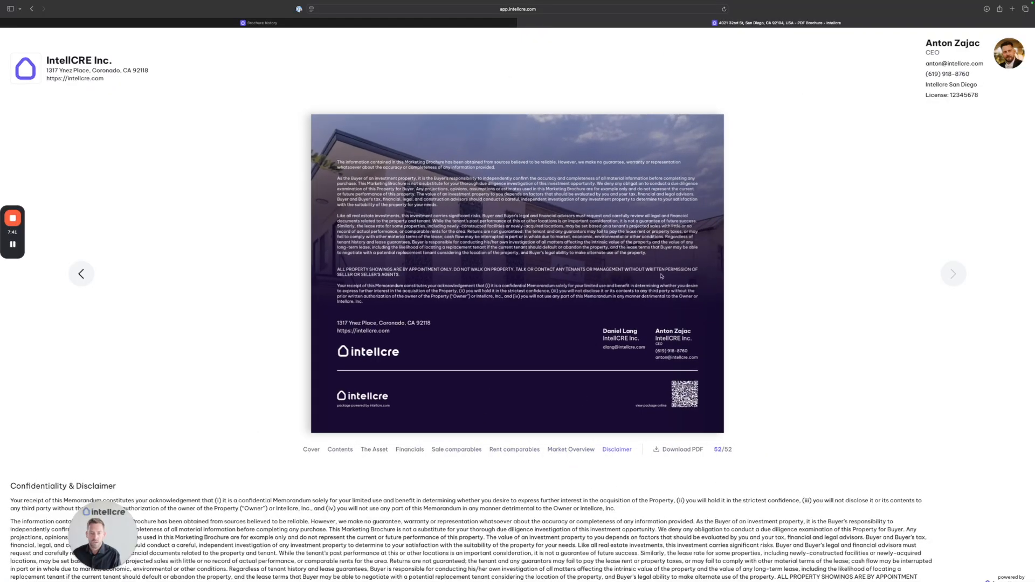
Step: Close the brochure preview and base the property website share on the Jul 11, 2025 analysis
click(522, 23)
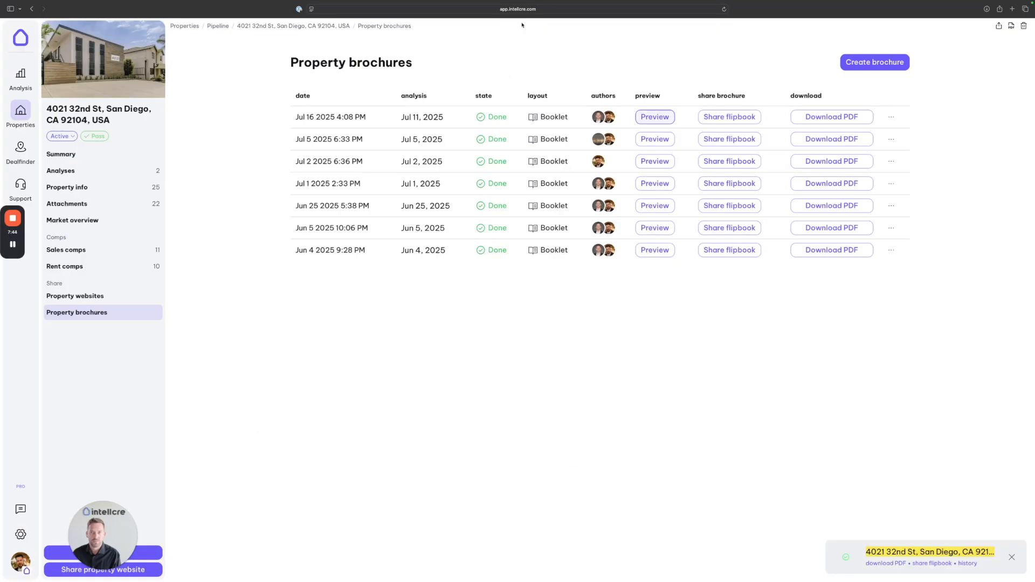
drag(108, 529, 51, 475)
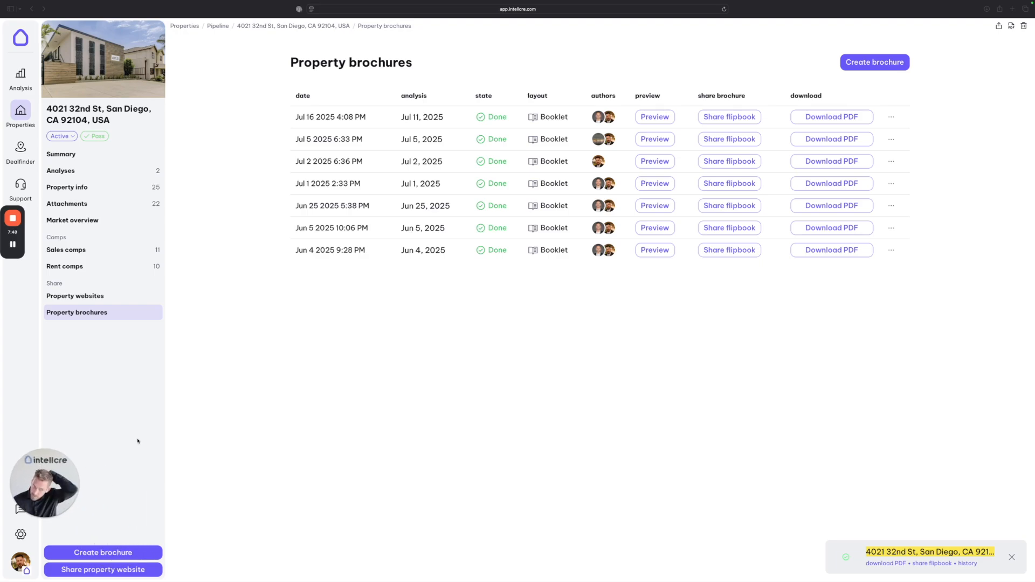
click(98, 573)
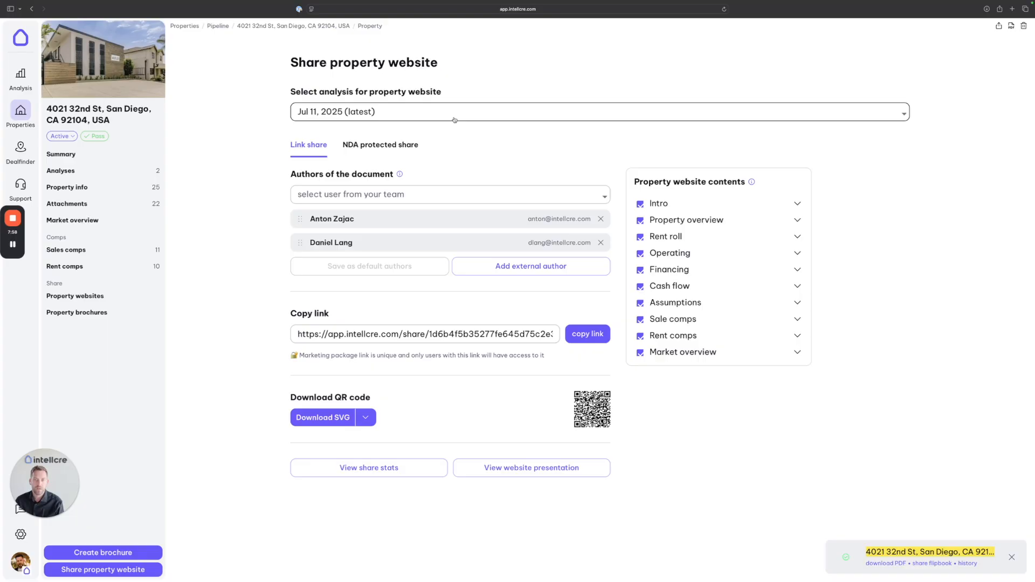
click(454, 118)
click(408, 140)
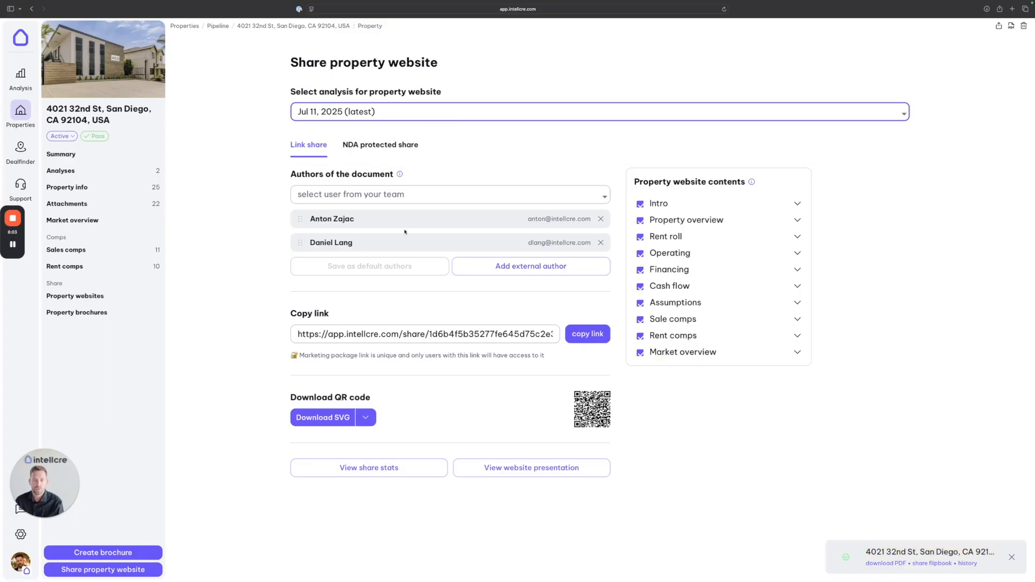
Step: Glance at the Property overview contents section, then switch to NDA-protected sharing
drag(744, 182, 675, 182)
click(790, 220)
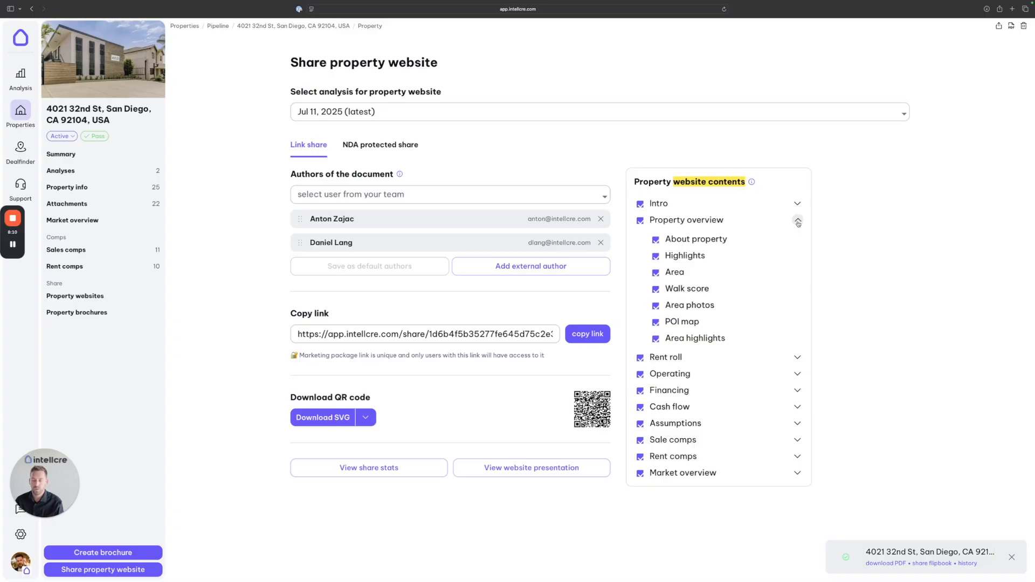
click(797, 220)
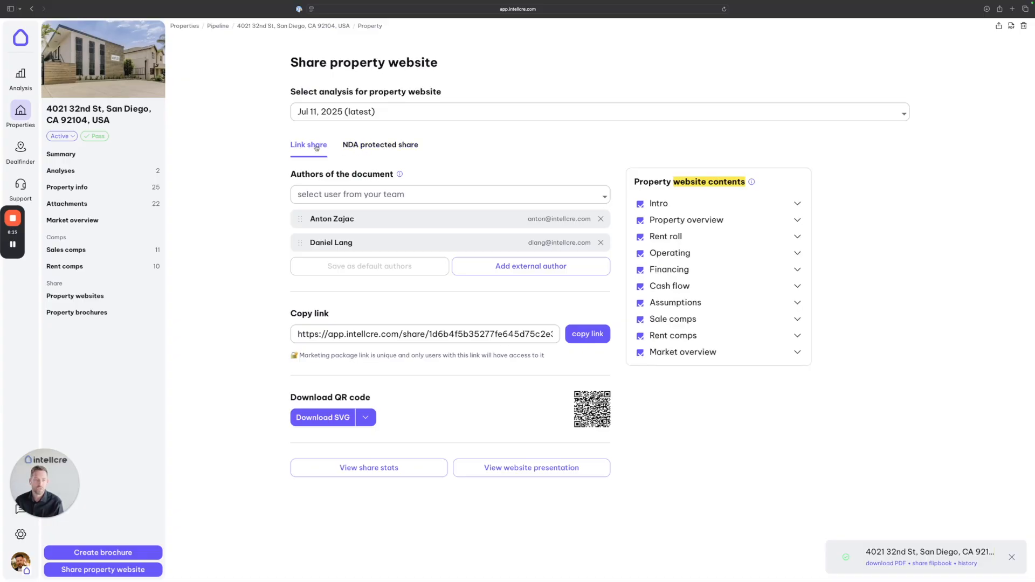
click(366, 146)
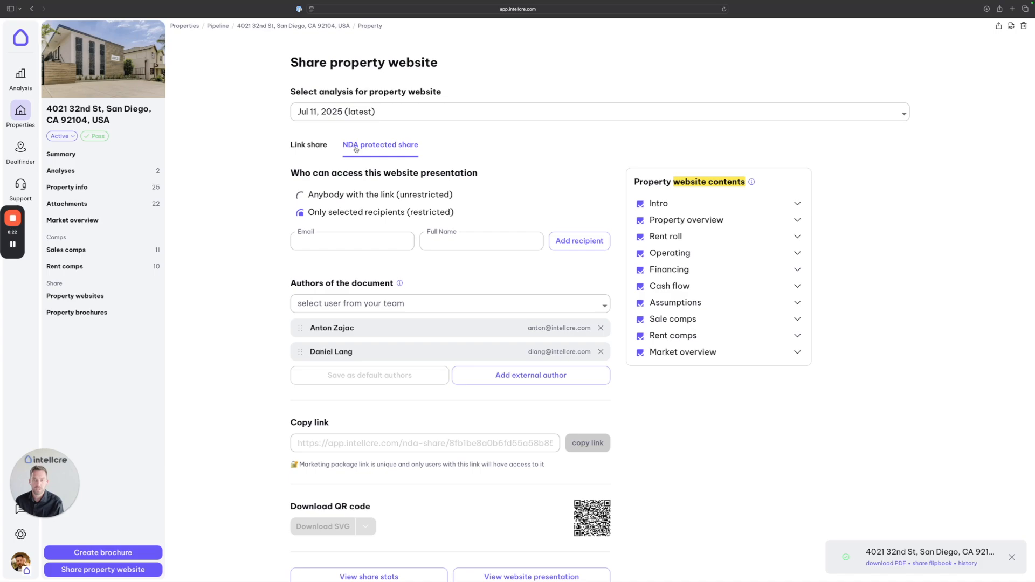
Step: Try selected-recipient access, then revert to 'Anybody with the link' on the plain Link share
click(301, 196)
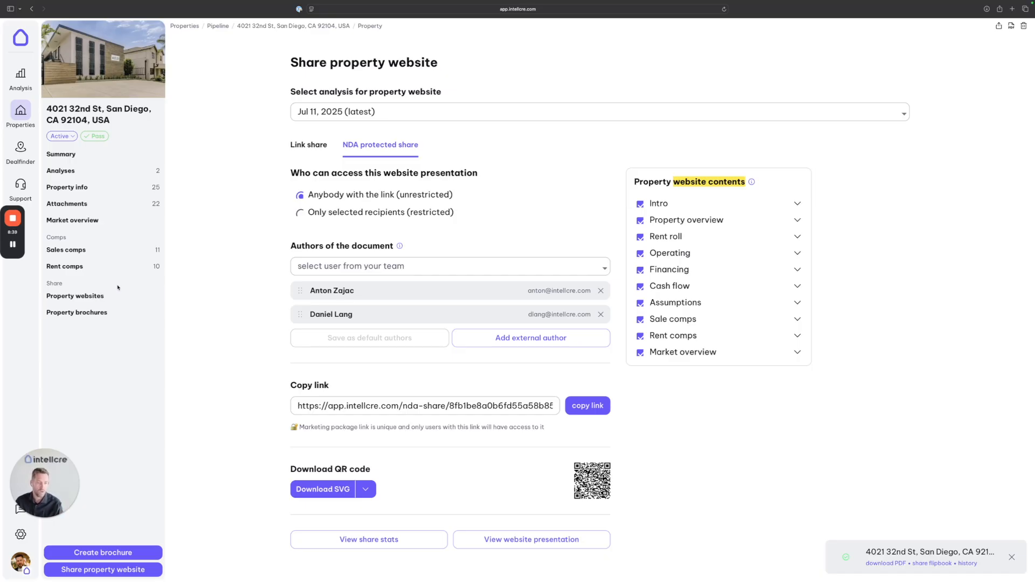
click(302, 216)
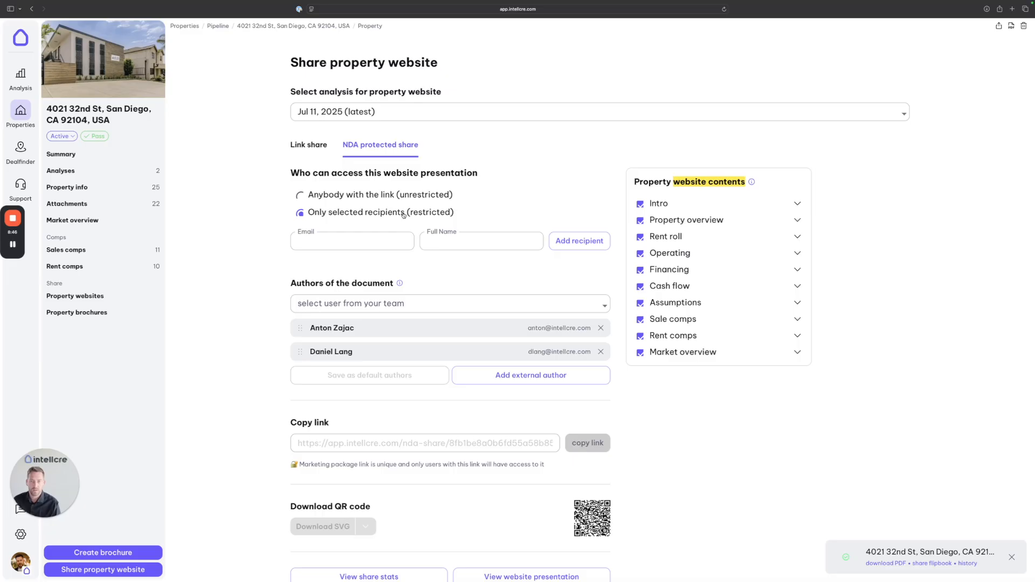
click(323, 235)
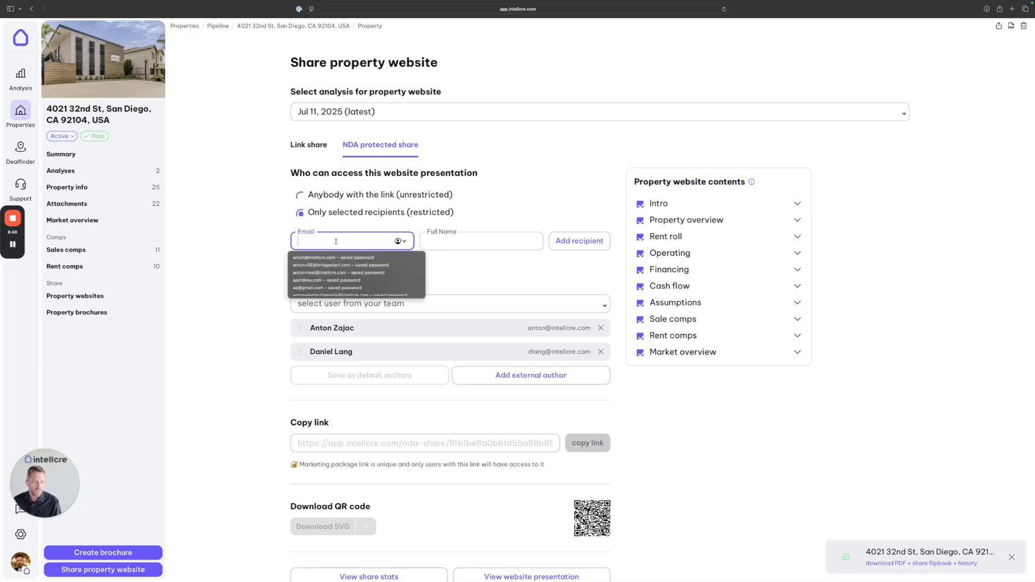
click(452, 241)
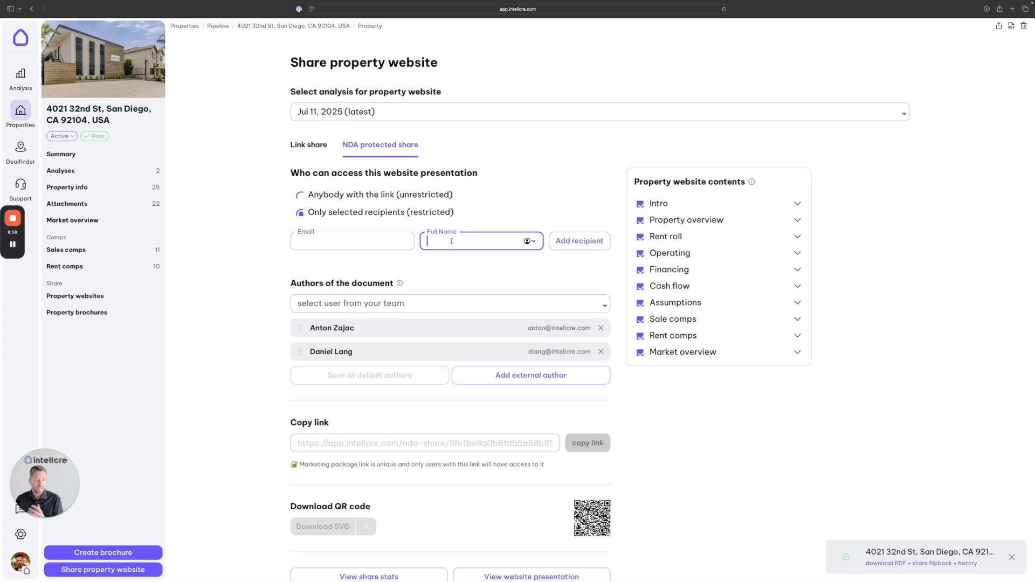
click(344, 238)
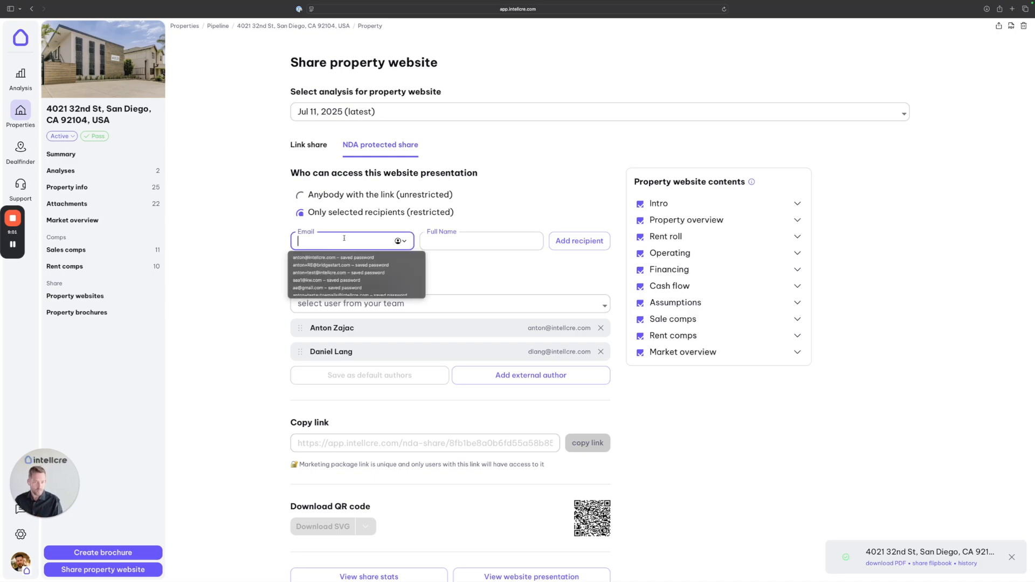
click(450, 241)
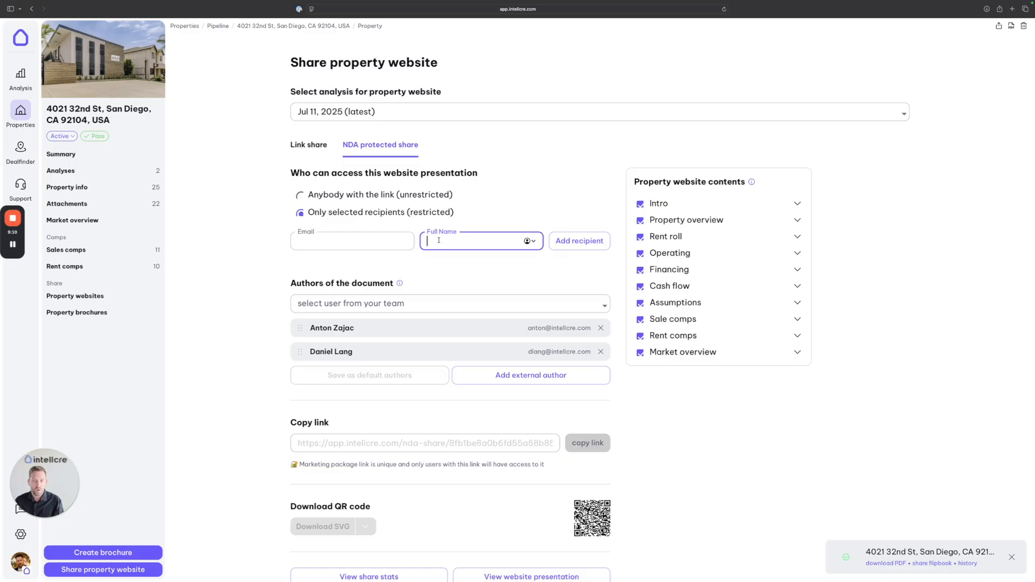
click(300, 195)
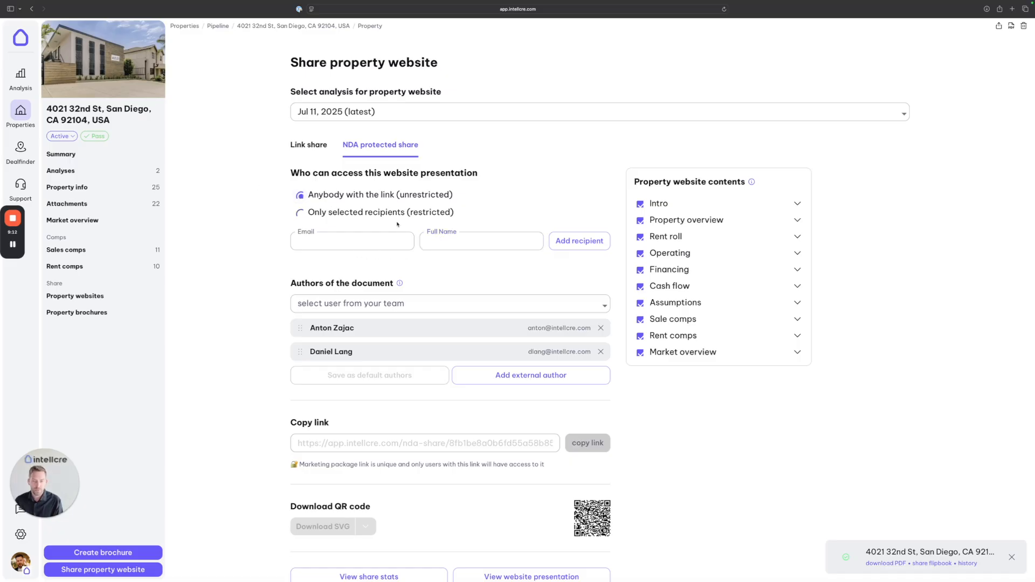
click(309, 136)
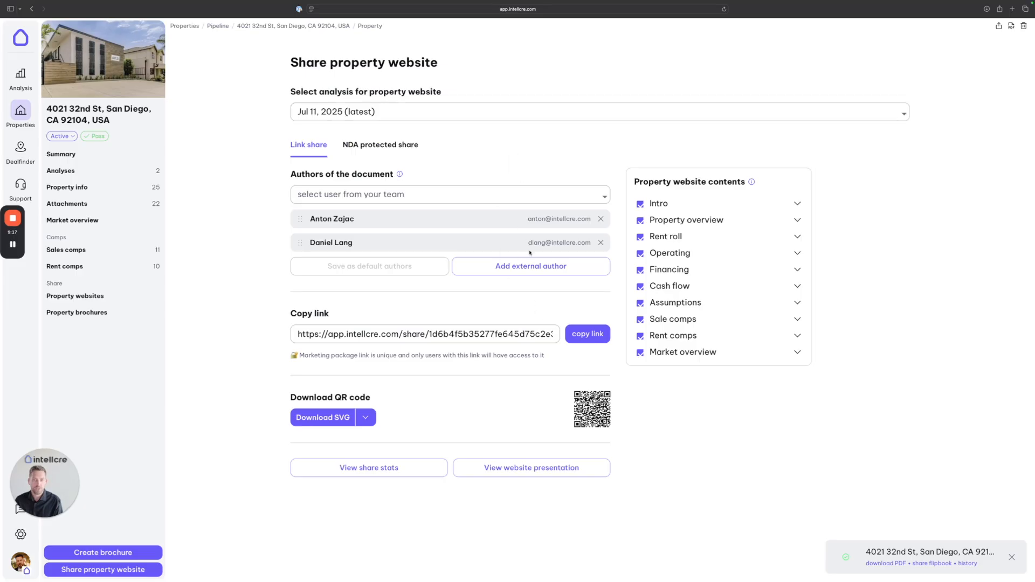
click(592, 335)
click(533, 468)
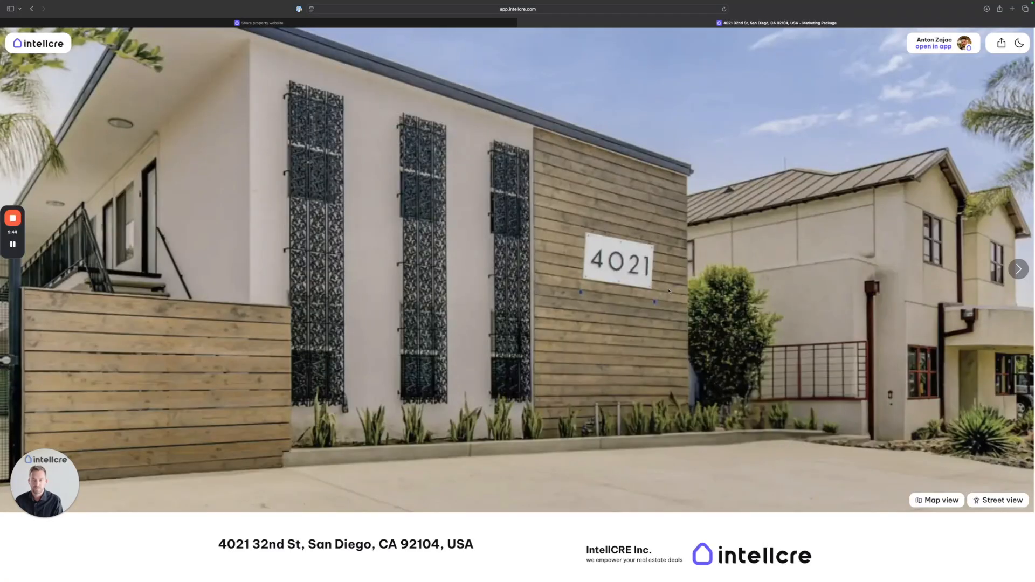
scroll(640, 298, down, 8)
scroll(639, 298, down, 20)
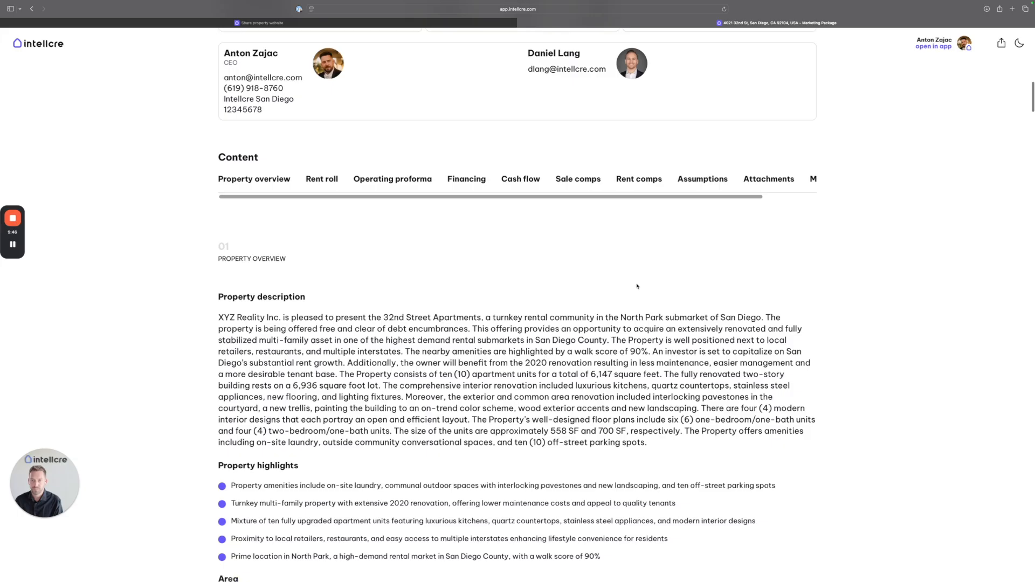
scroll(635, 282, down, 20)
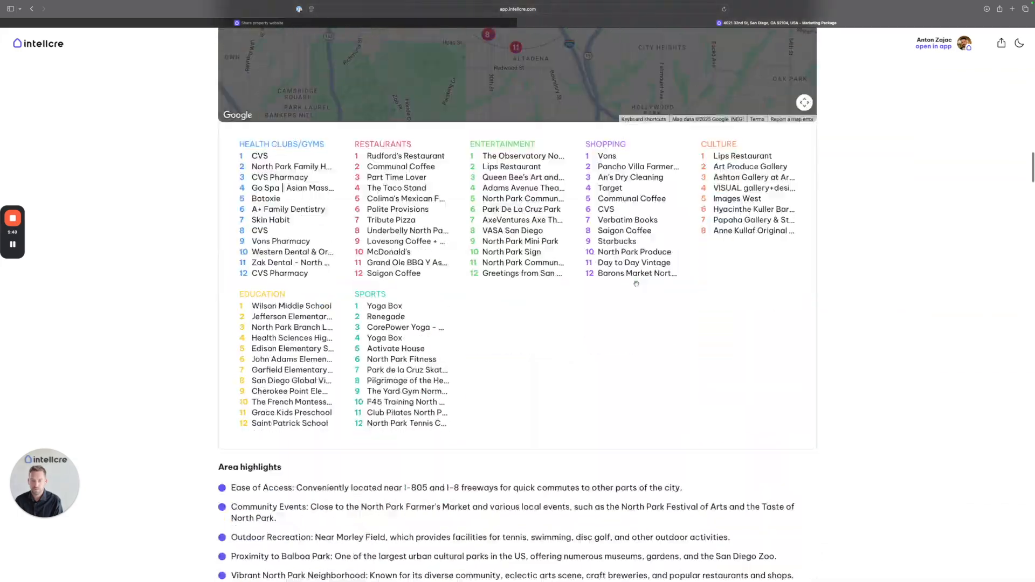
scroll(636, 284, down, 4)
scroll(636, 285, up, 20)
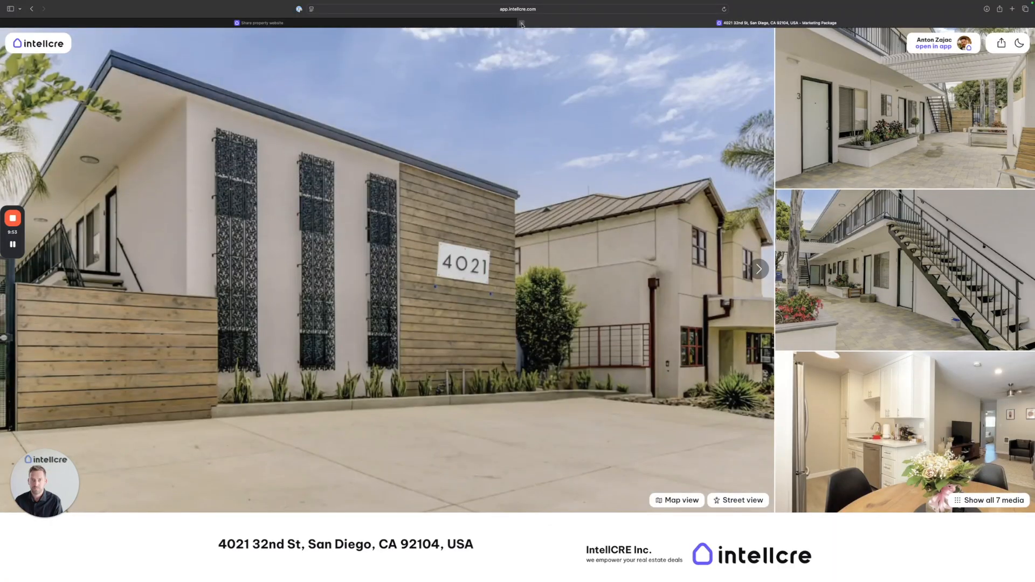
key(super+w)
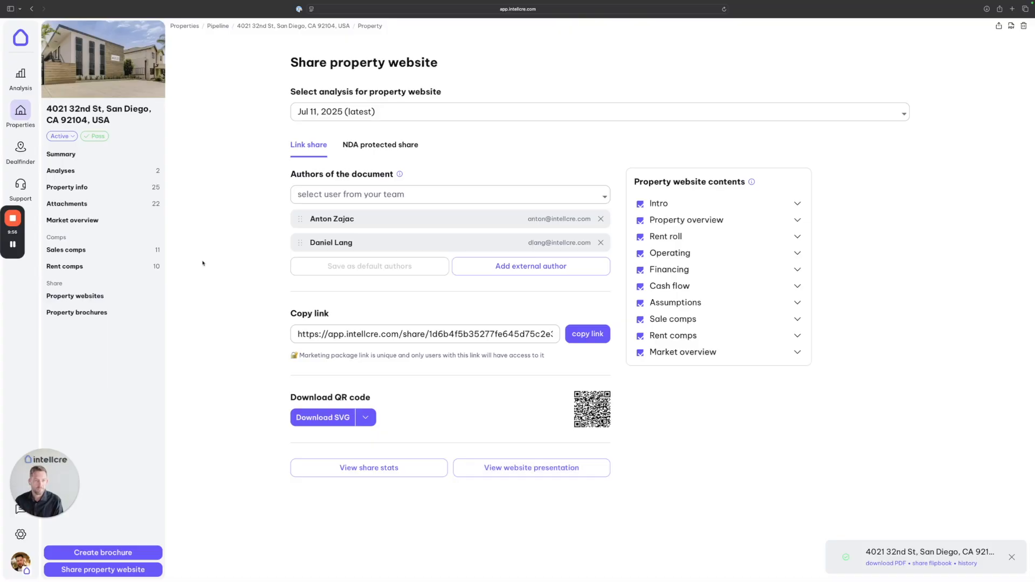